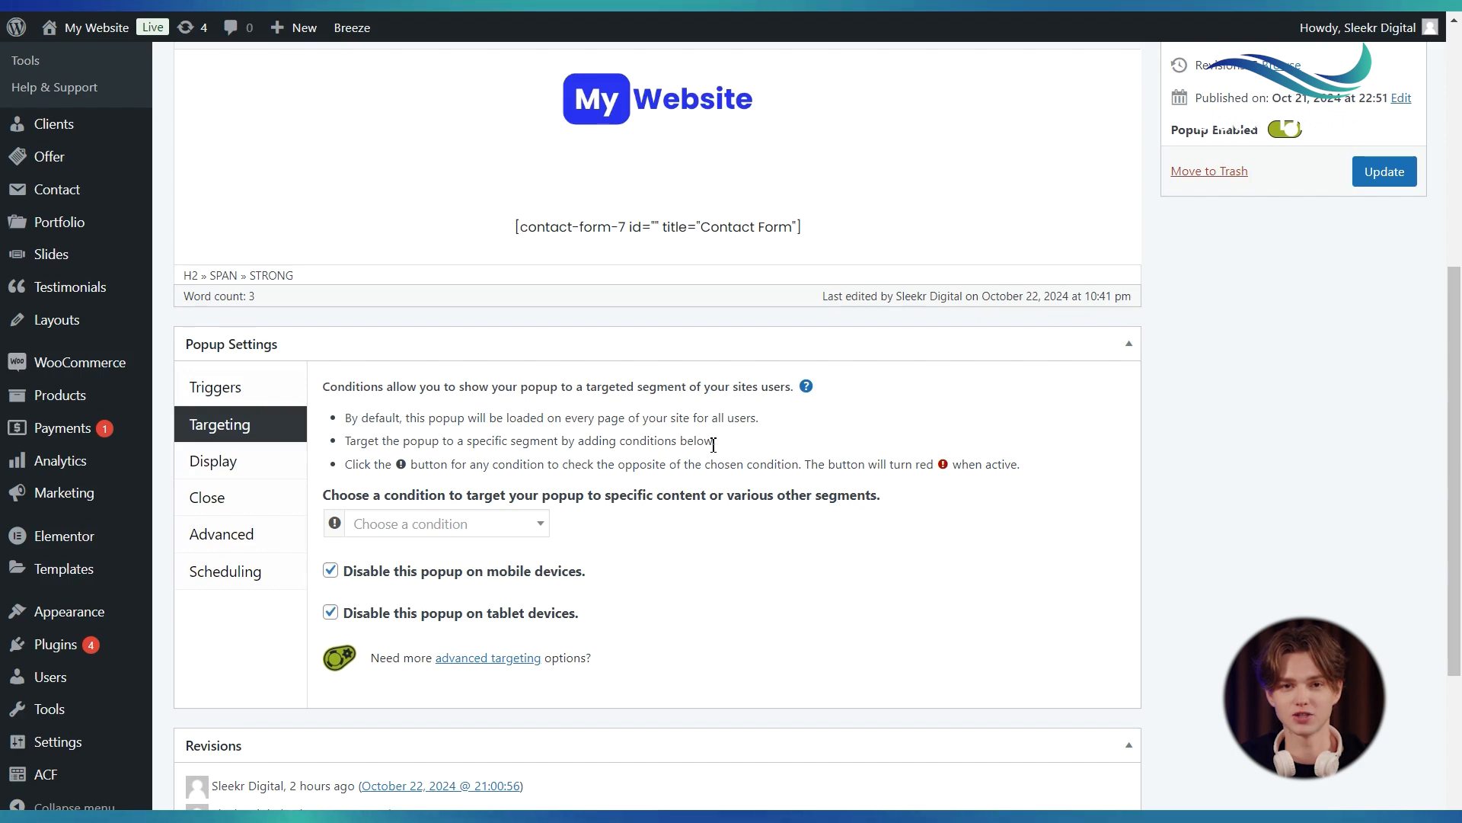
Step: Add a Posts: Selected targeting condition to the popup and check which posts it can target
{"action": "scroll", "coordinate": [714, 445], "scroll_direction": "down", "scroll_amount": 1}
{"action": "left_click", "coordinate": [548, 426]}
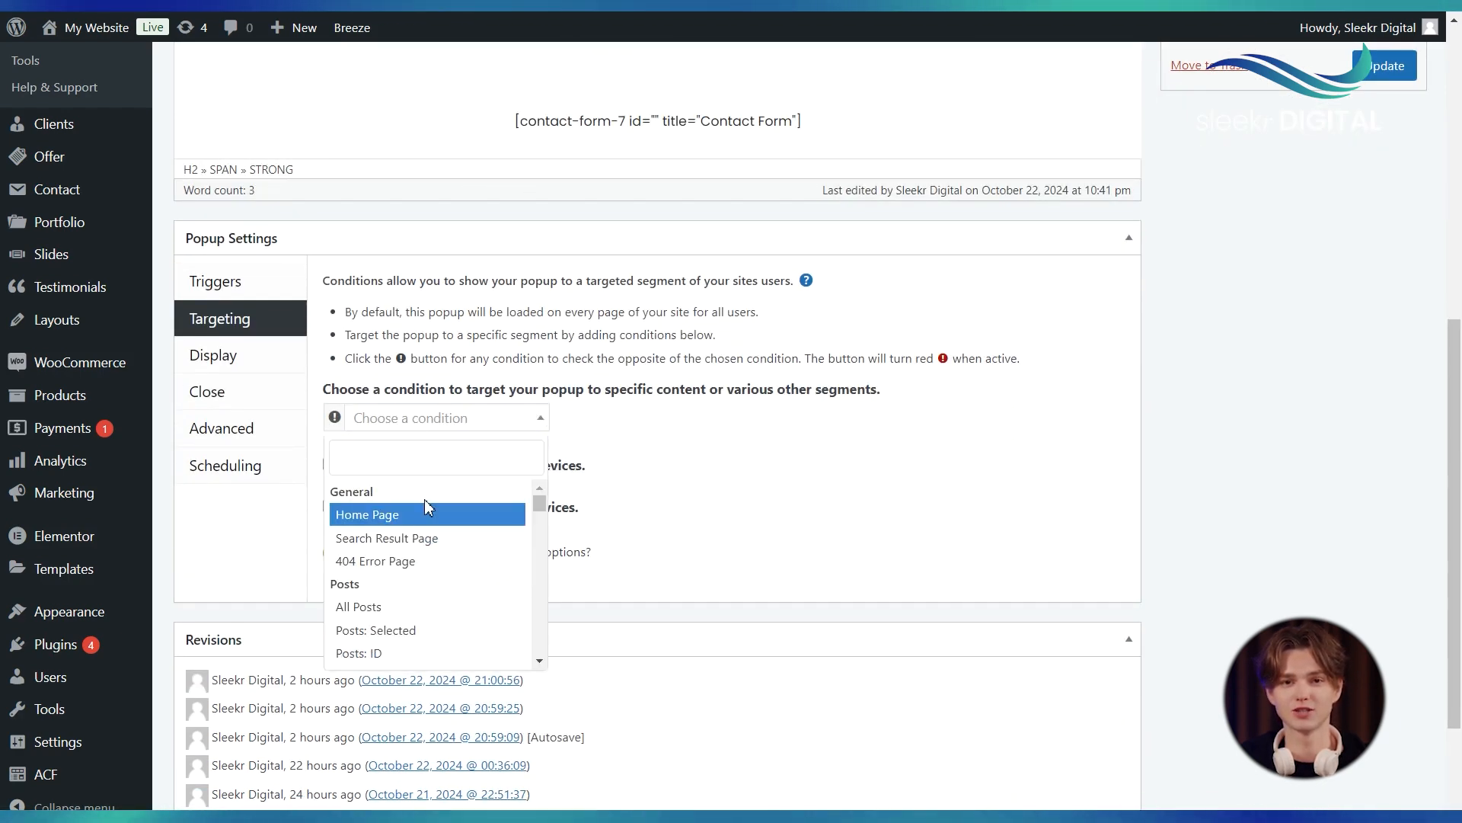
{"action": "scroll", "coordinate": [403, 518], "scroll_direction": "down", "scroll_amount": 1}
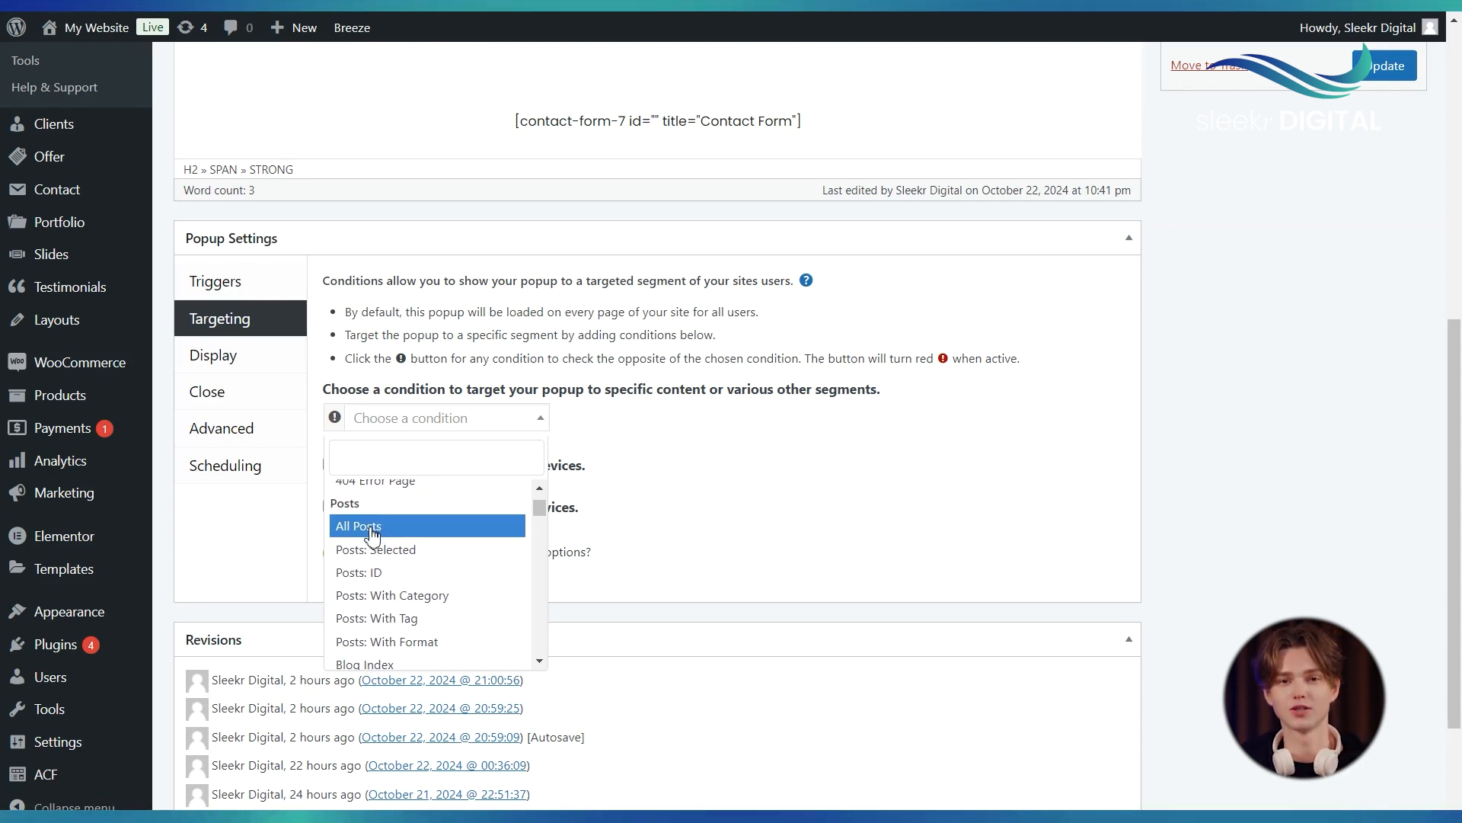
{"action": "scroll", "coordinate": [422, 537], "scroll_direction": "down", "scroll_amount": 1}
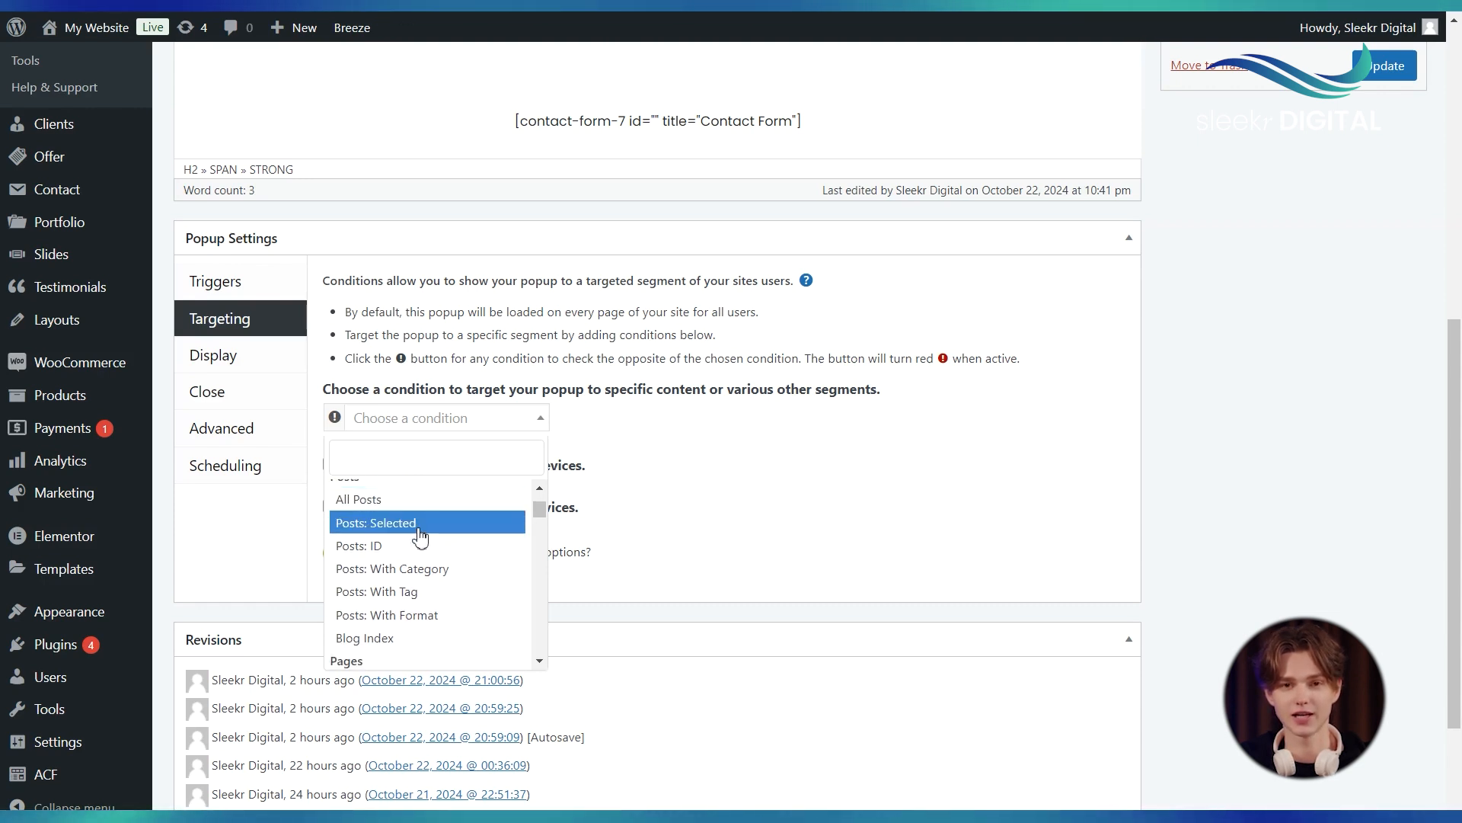
{"action": "left_click", "coordinate": [421, 537]}
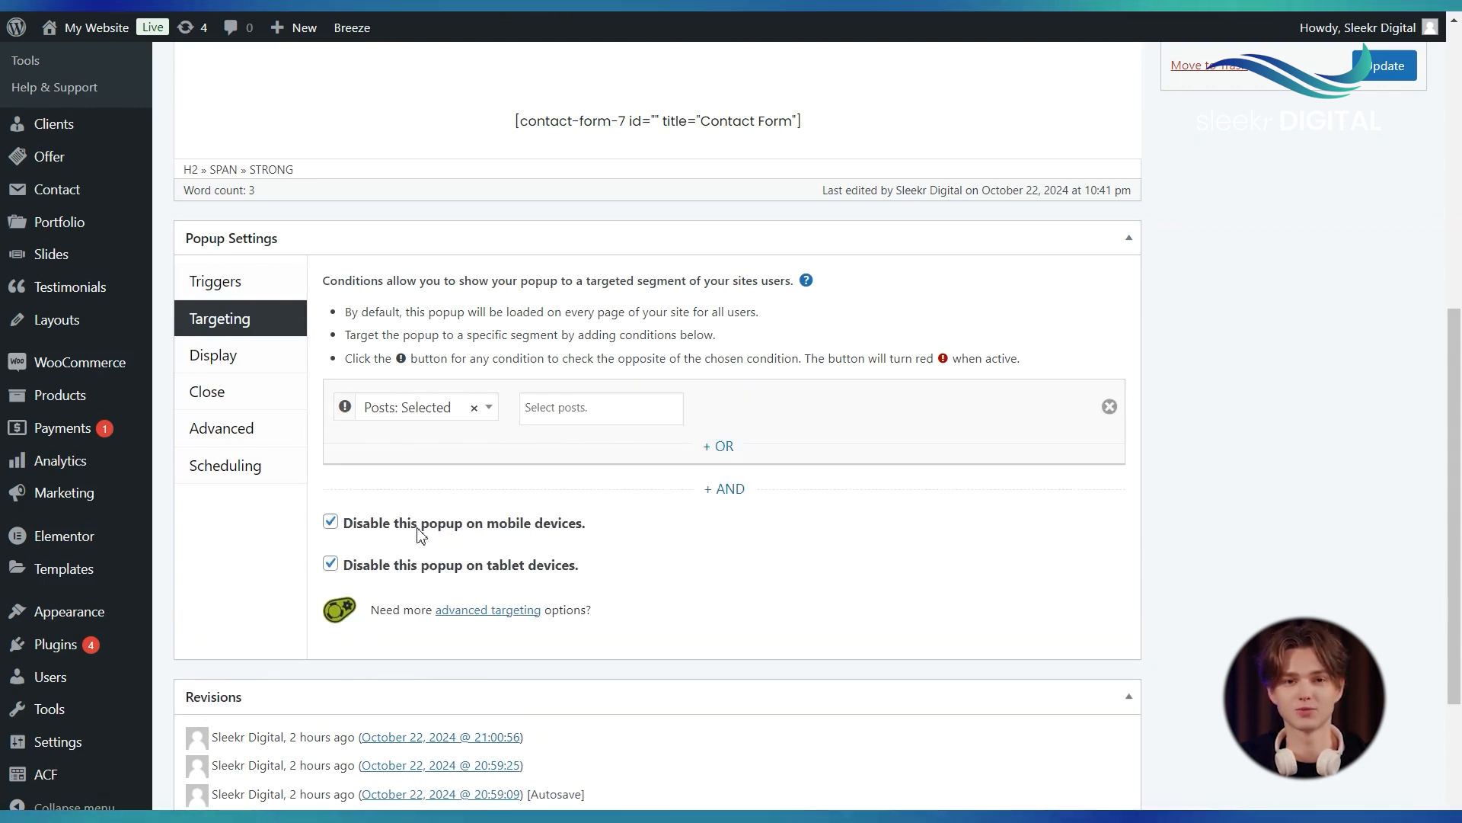
{"action": "left_click", "coordinate": [589, 408]}
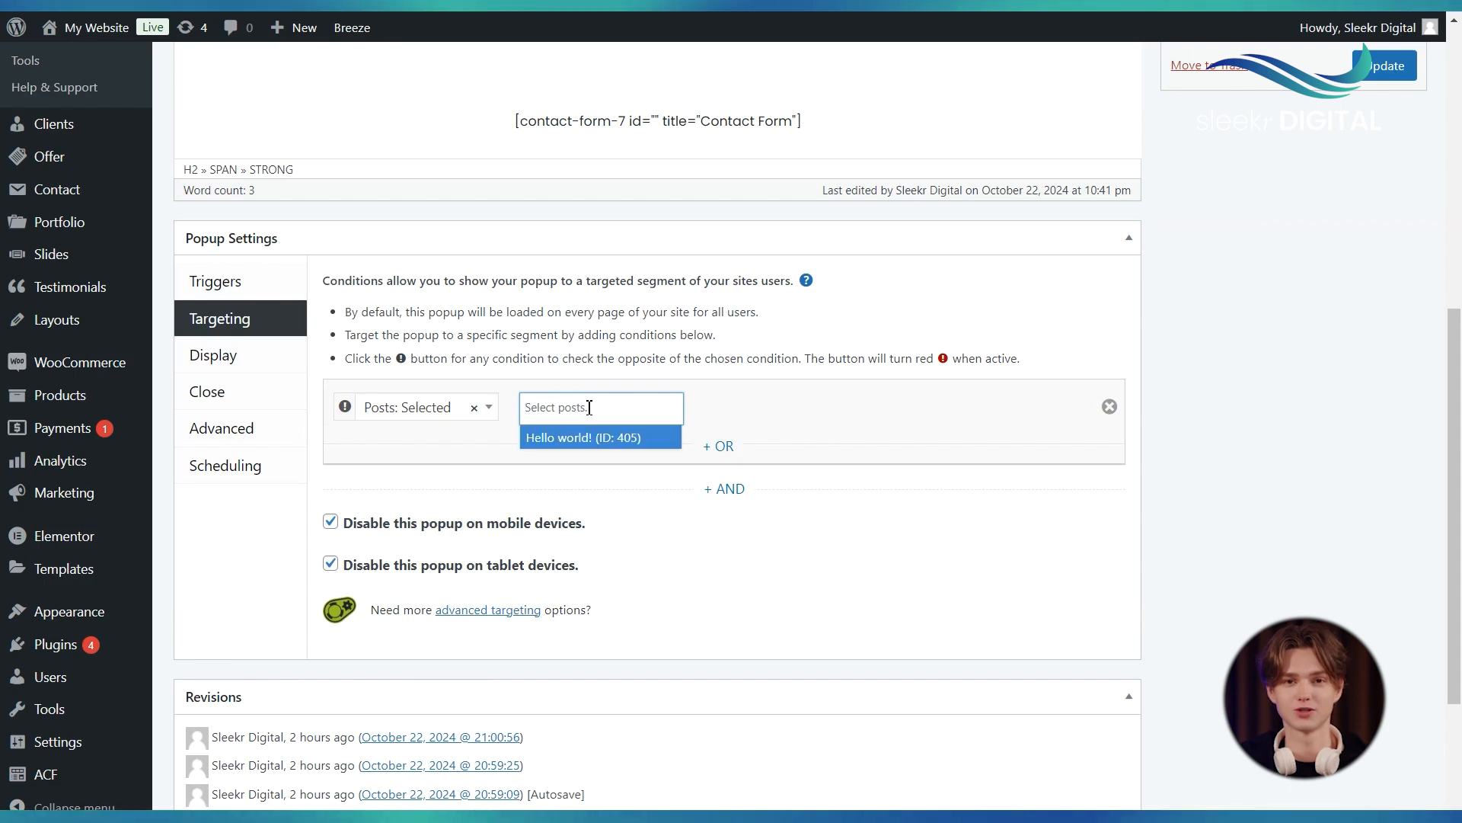
{"action": "left_click", "coordinate": [564, 414]}
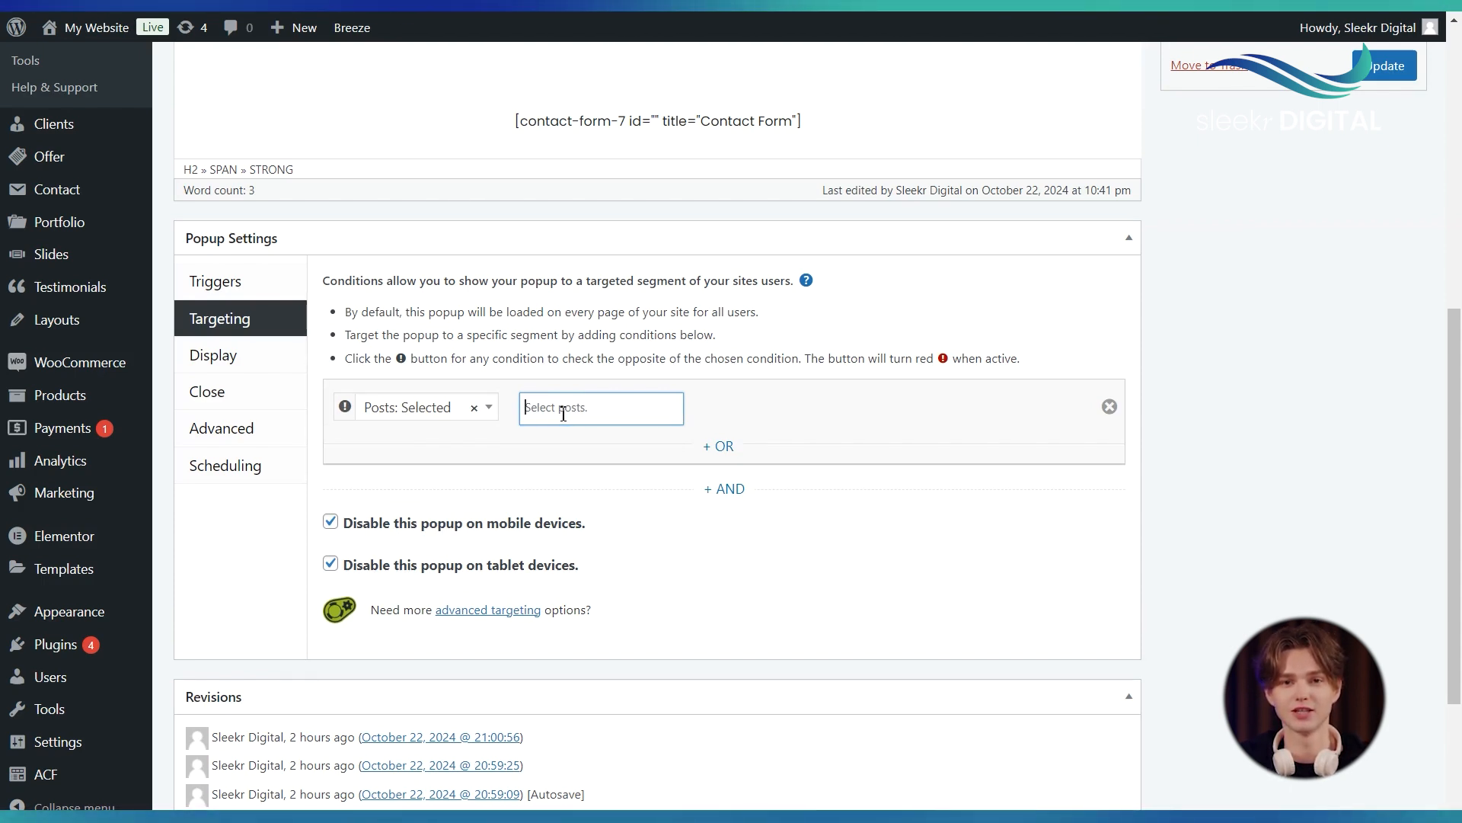
Step: Change the targeting condition to Posts: ID and activate its post IDs field
{"action": "left_click", "coordinate": [464, 412]}
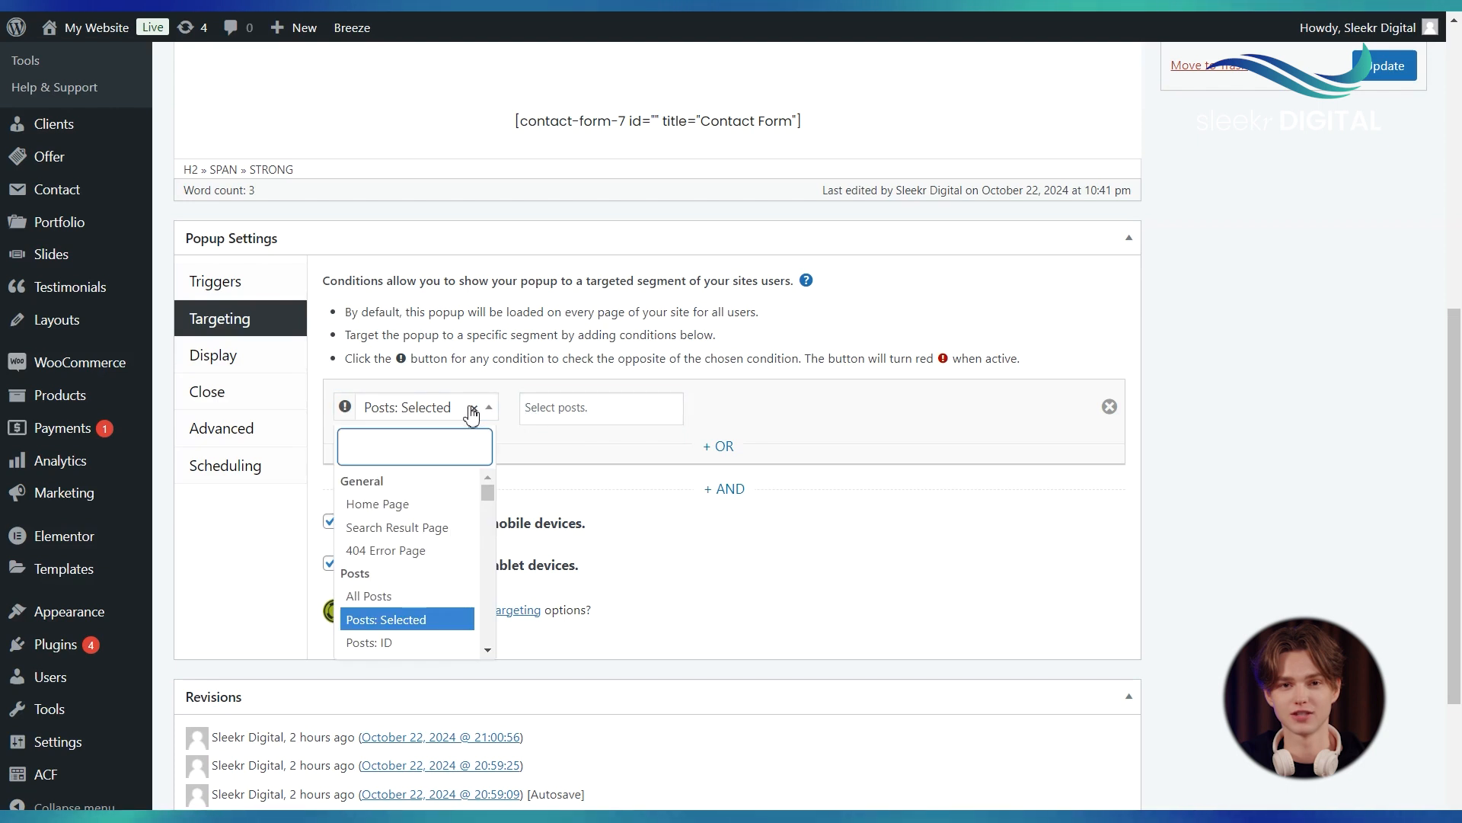
{"action": "scroll", "coordinate": [411, 562], "scroll_direction": "down", "scroll_amount": 2}
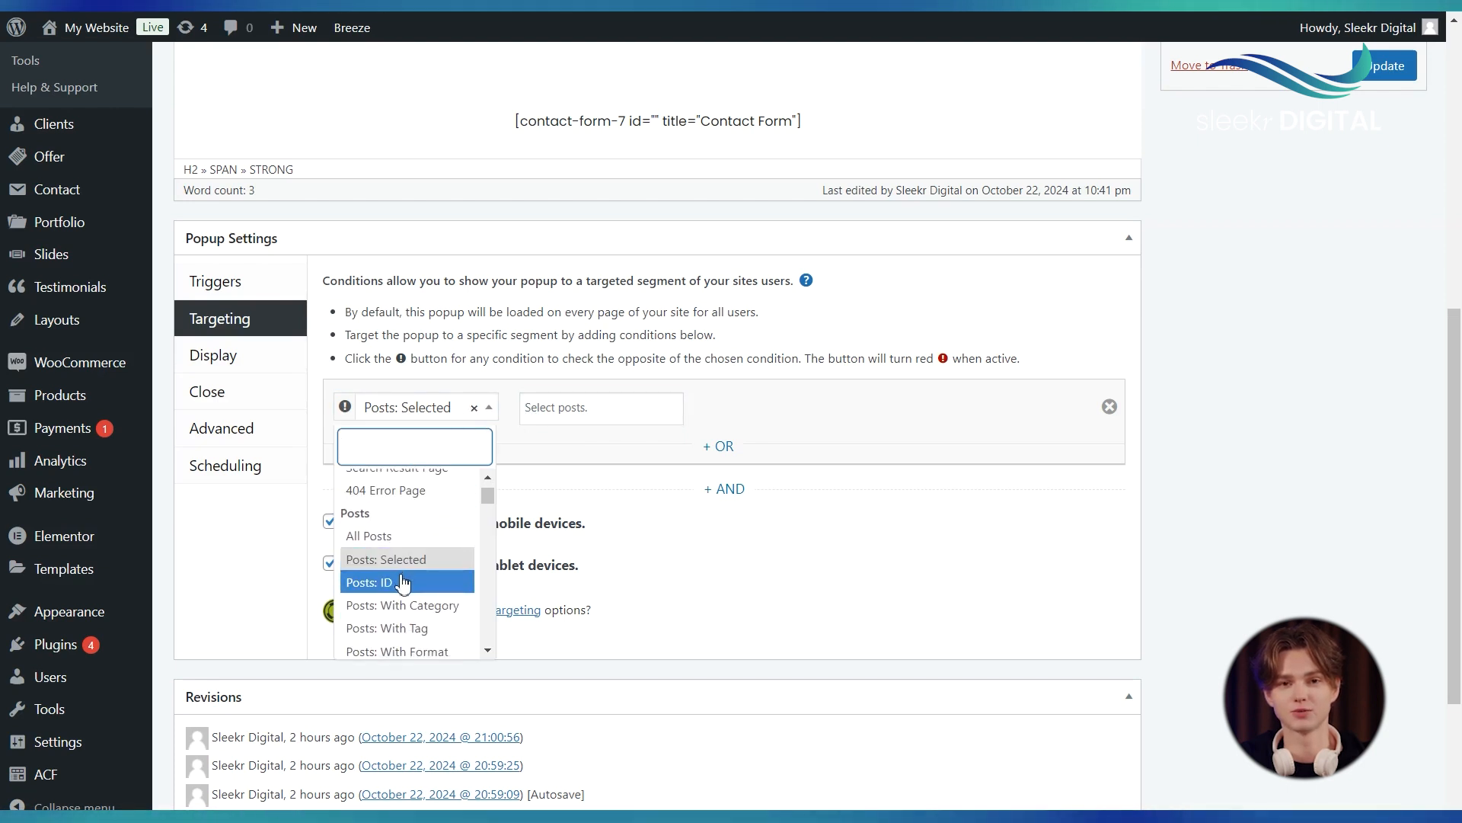
{"action": "left_click", "coordinate": [402, 582]}
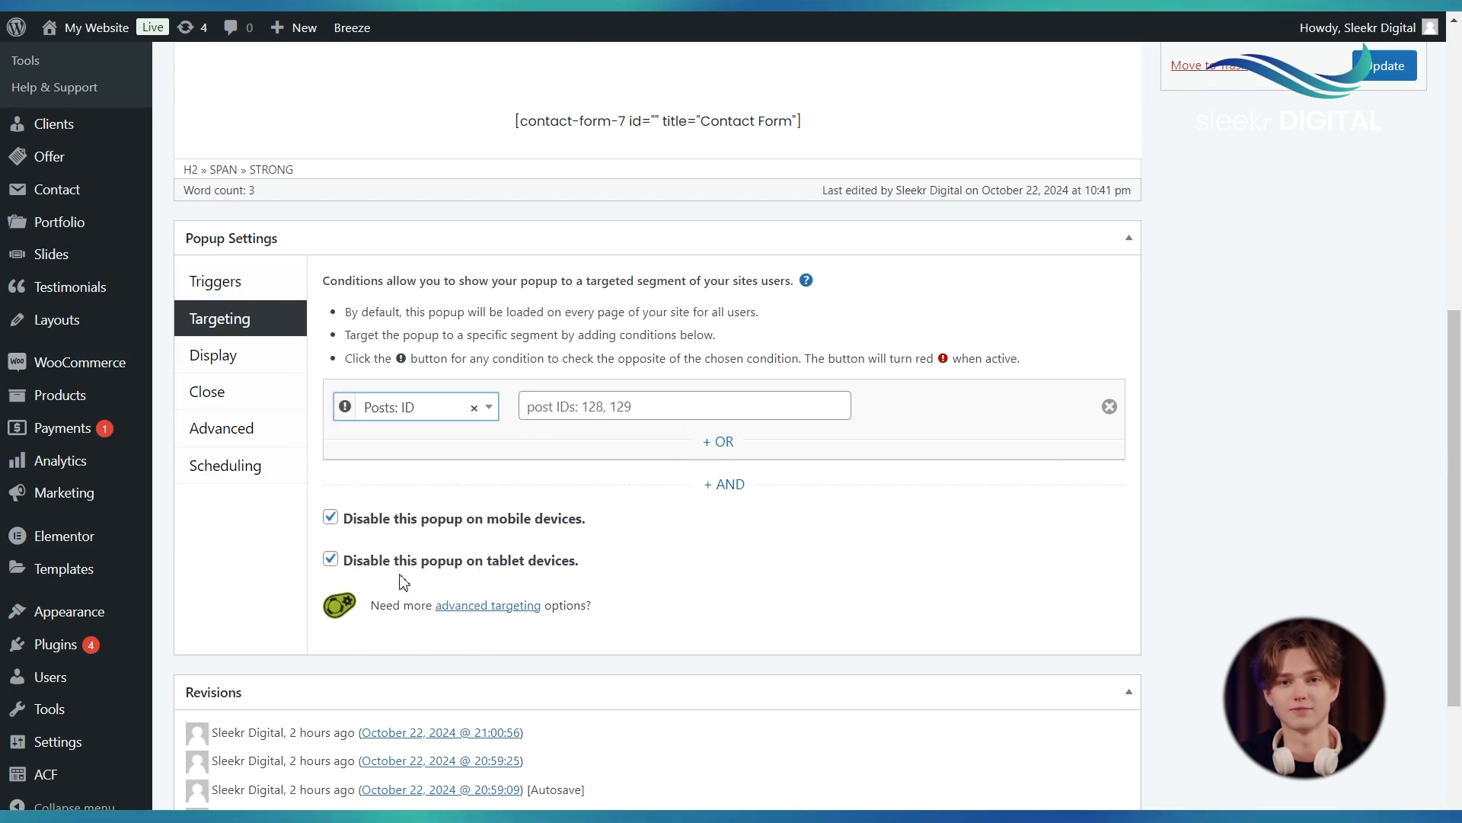
{"action": "left_click", "coordinate": [625, 413]}
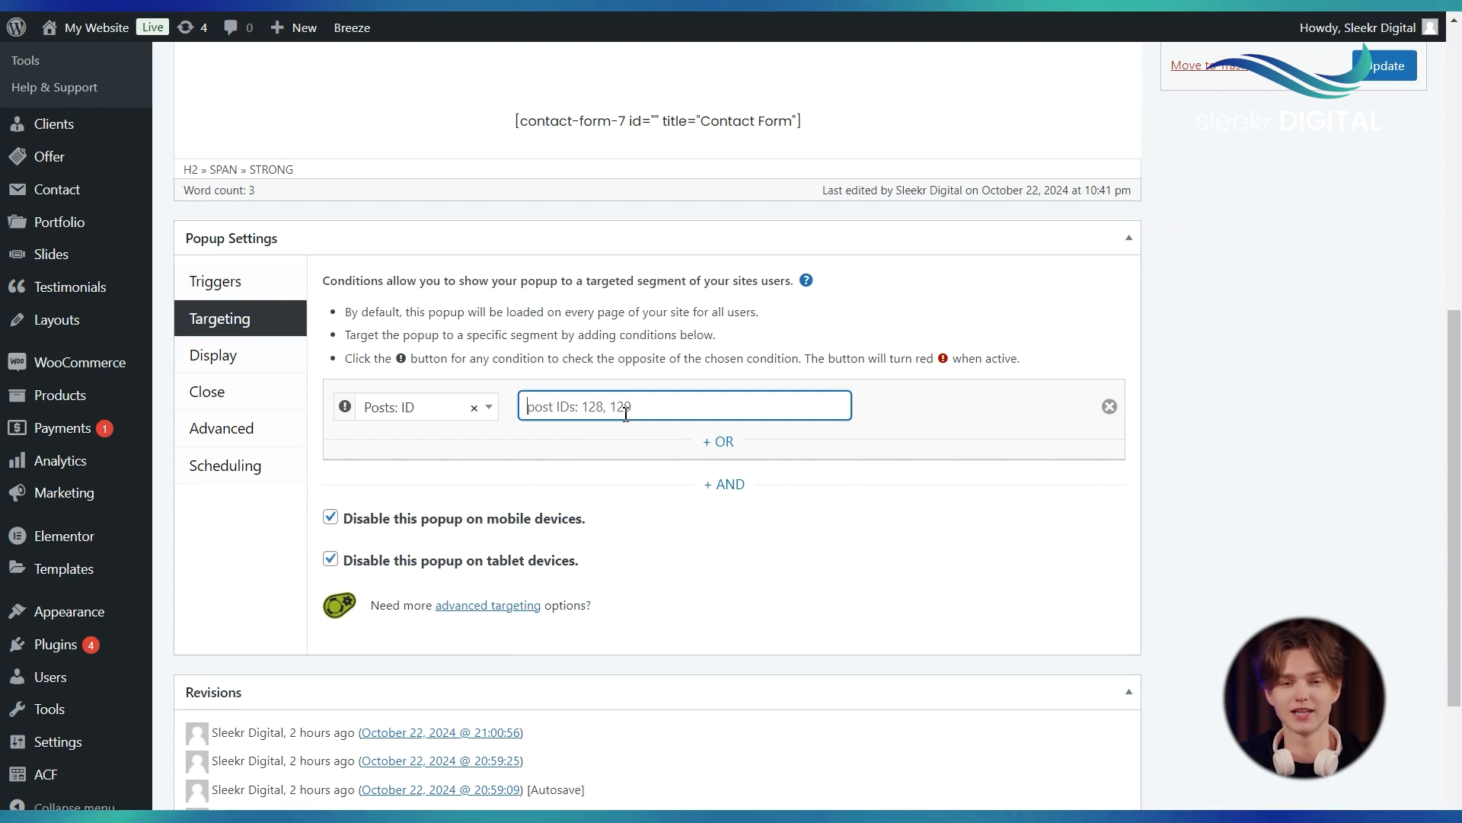
Step: Switch the targeting condition to Posts: With Category and open its category choices
{"action": "left_click", "coordinate": [404, 415]}
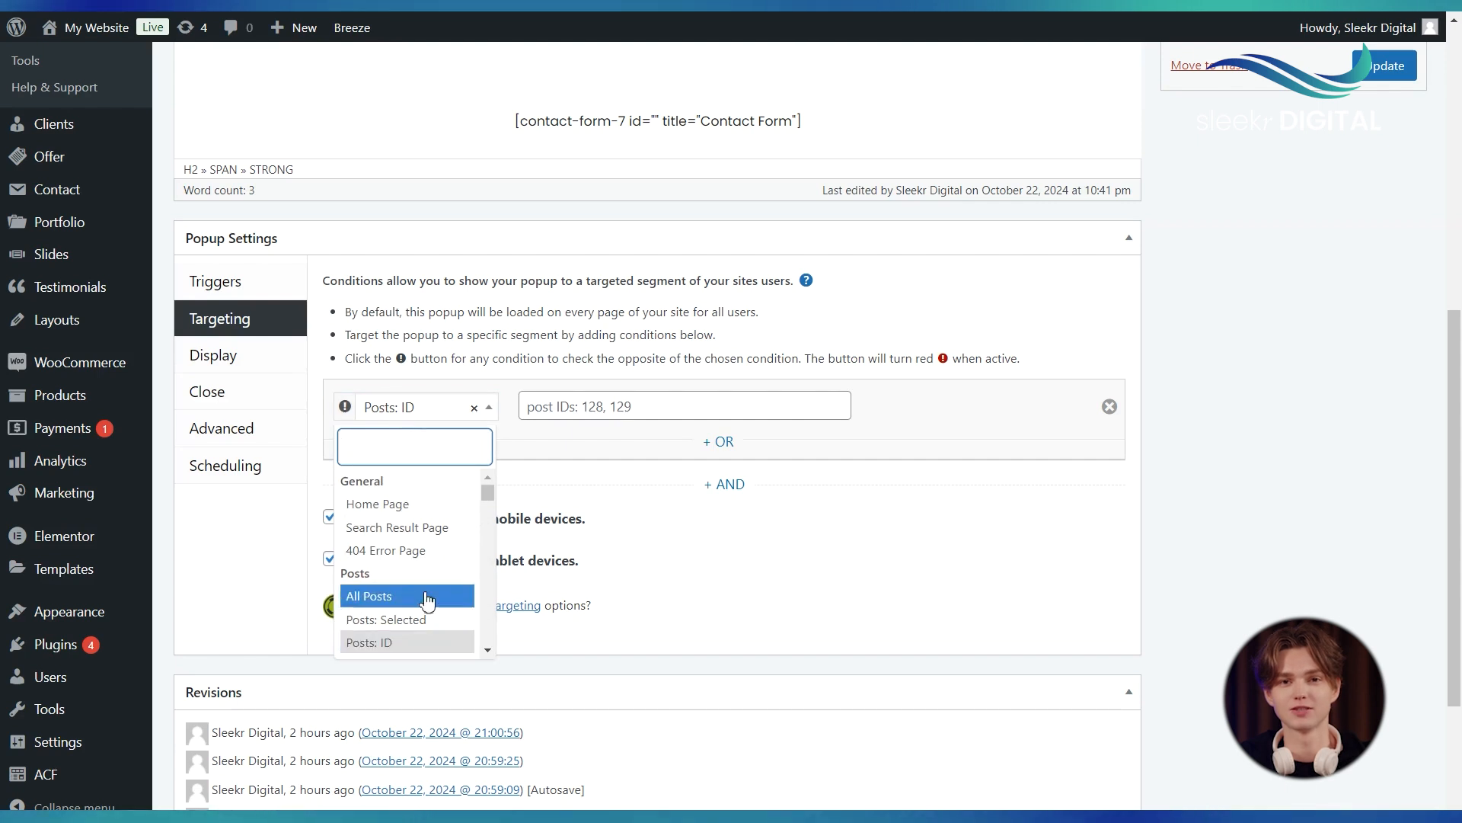
{"action": "scroll", "coordinate": [428, 597], "scroll_direction": "down", "scroll_amount": 1}
{"action": "scroll", "coordinate": [428, 598], "scroll_direction": "down", "scroll_amount": 1}
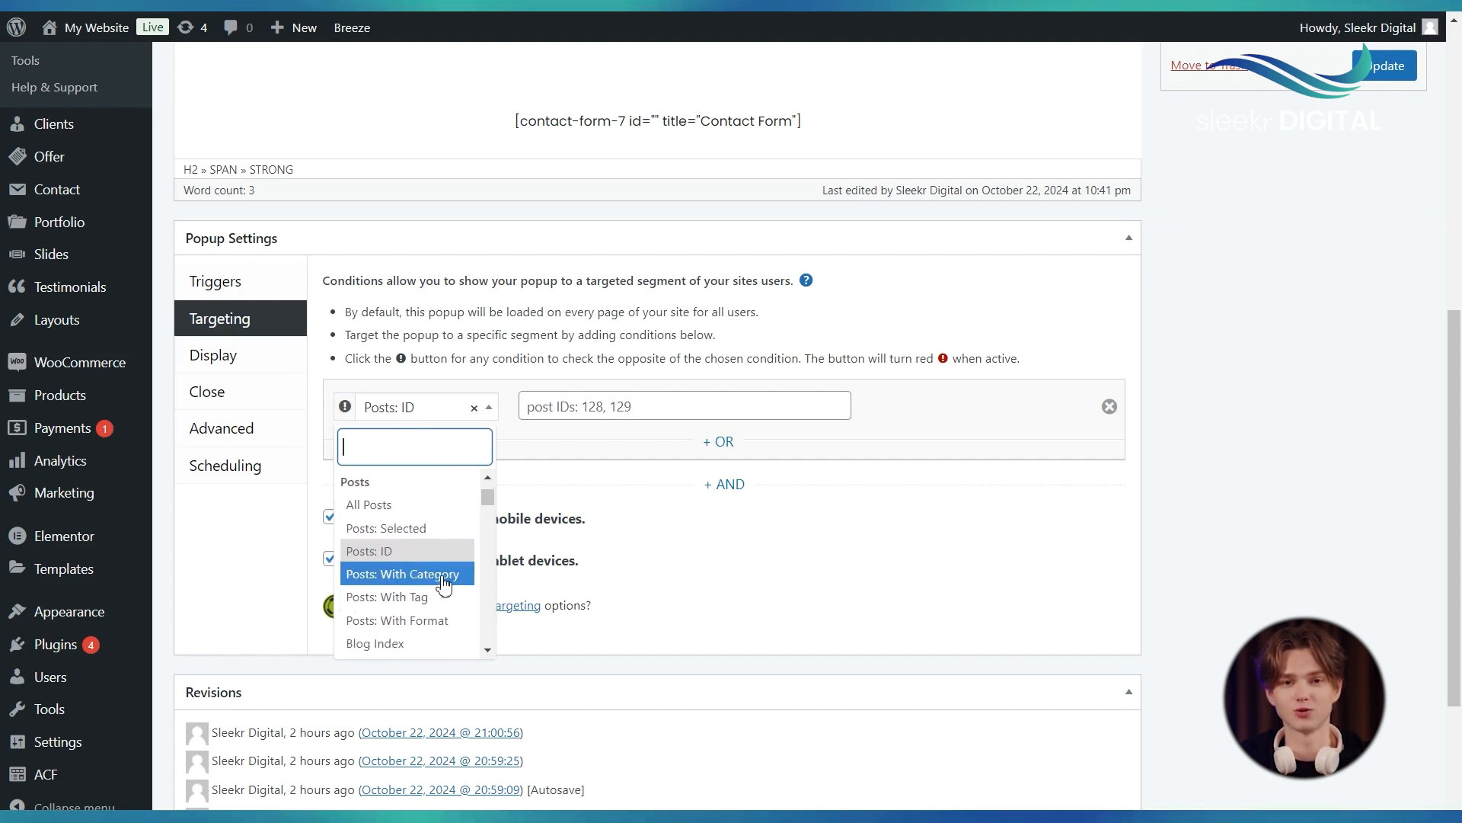
{"action": "left_click", "coordinate": [444, 583]}
{"action": "left_click", "coordinate": [617, 407]}
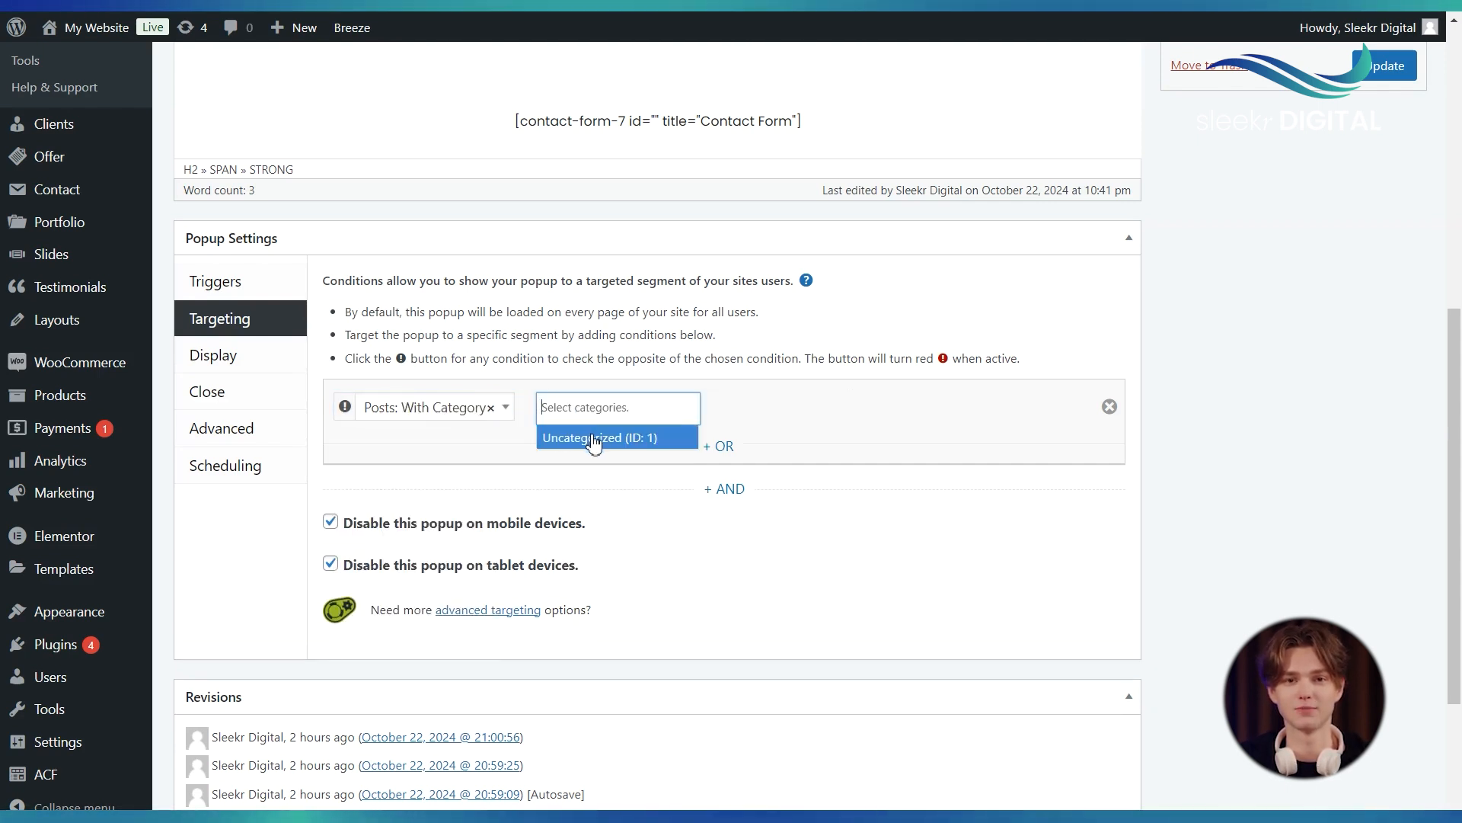
Step: Switch the targeting condition to Posts: With Tag and open its tag choices
{"action": "left_click", "coordinate": [479, 408]}
{"action": "left_click", "coordinate": [392, 450]}
{"action": "left_click", "coordinate": [609, 415]}
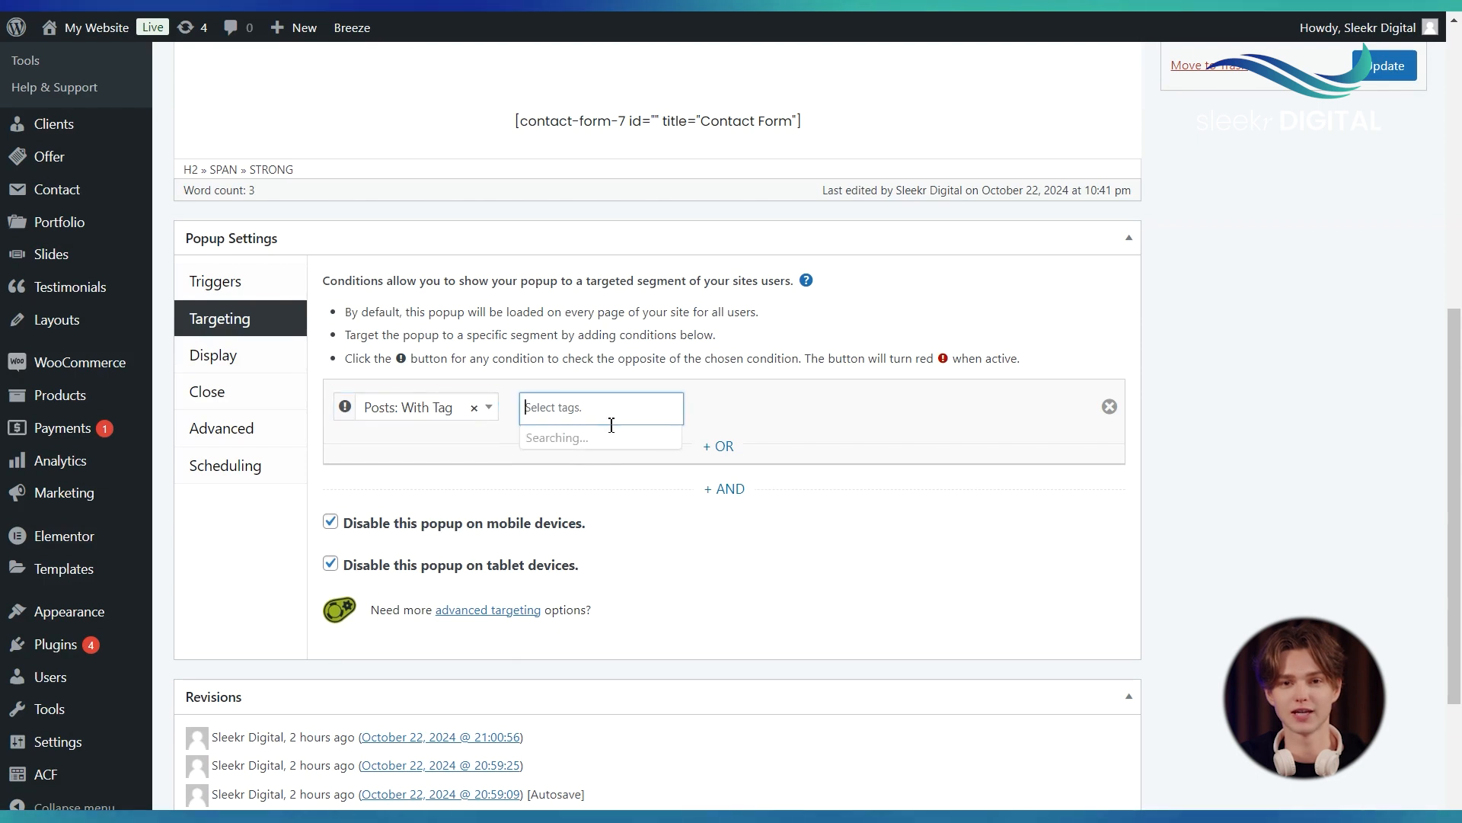
Step: Change the targeting condition to Pages: Child Of and try the Wishlist page as its parent, removing it again
{"action": "left_click", "coordinate": [442, 409]}
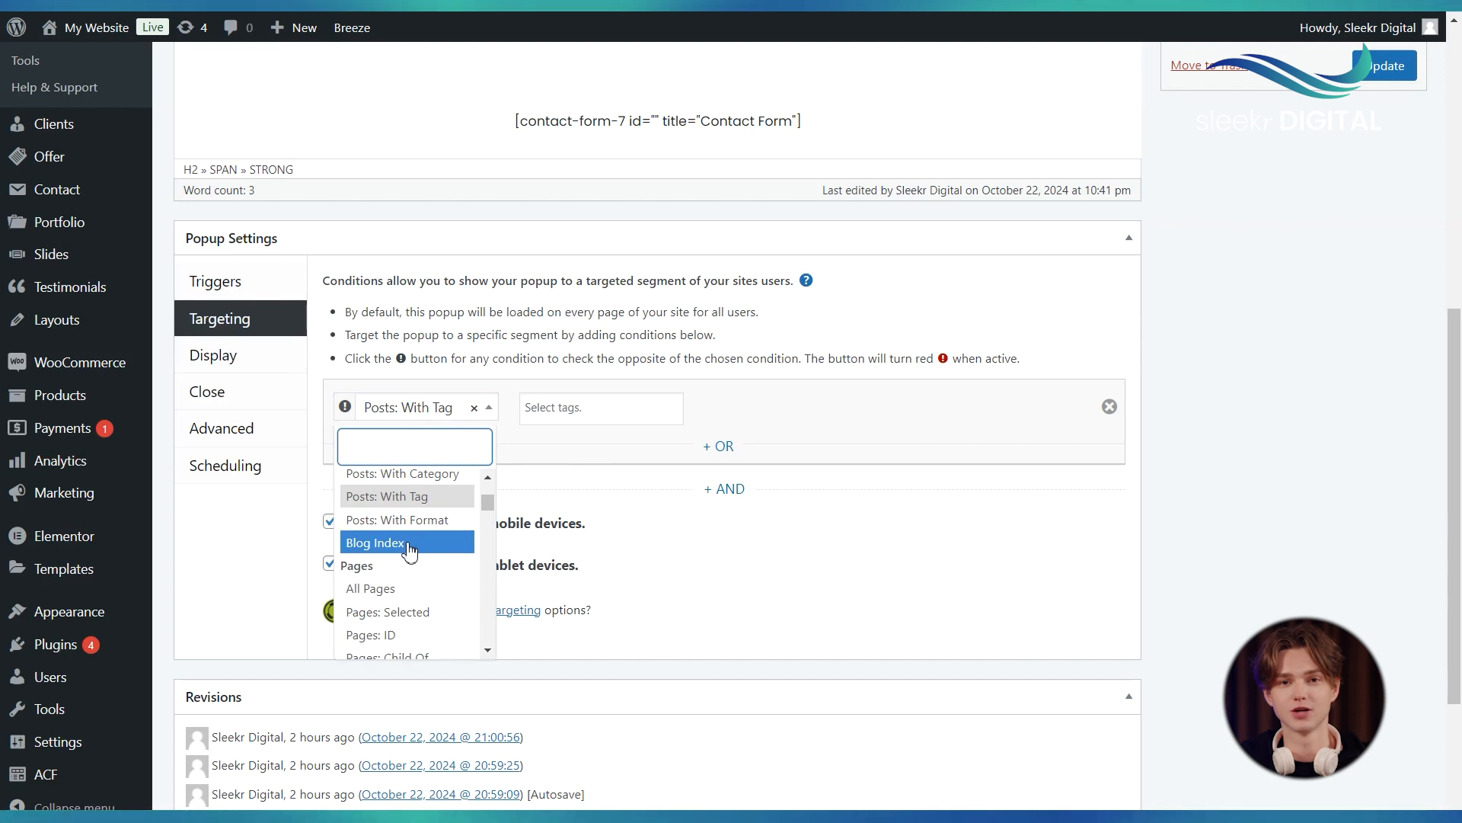
{"action": "scroll", "coordinate": [409, 548], "scroll_direction": "down", "scroll_amount": 2}
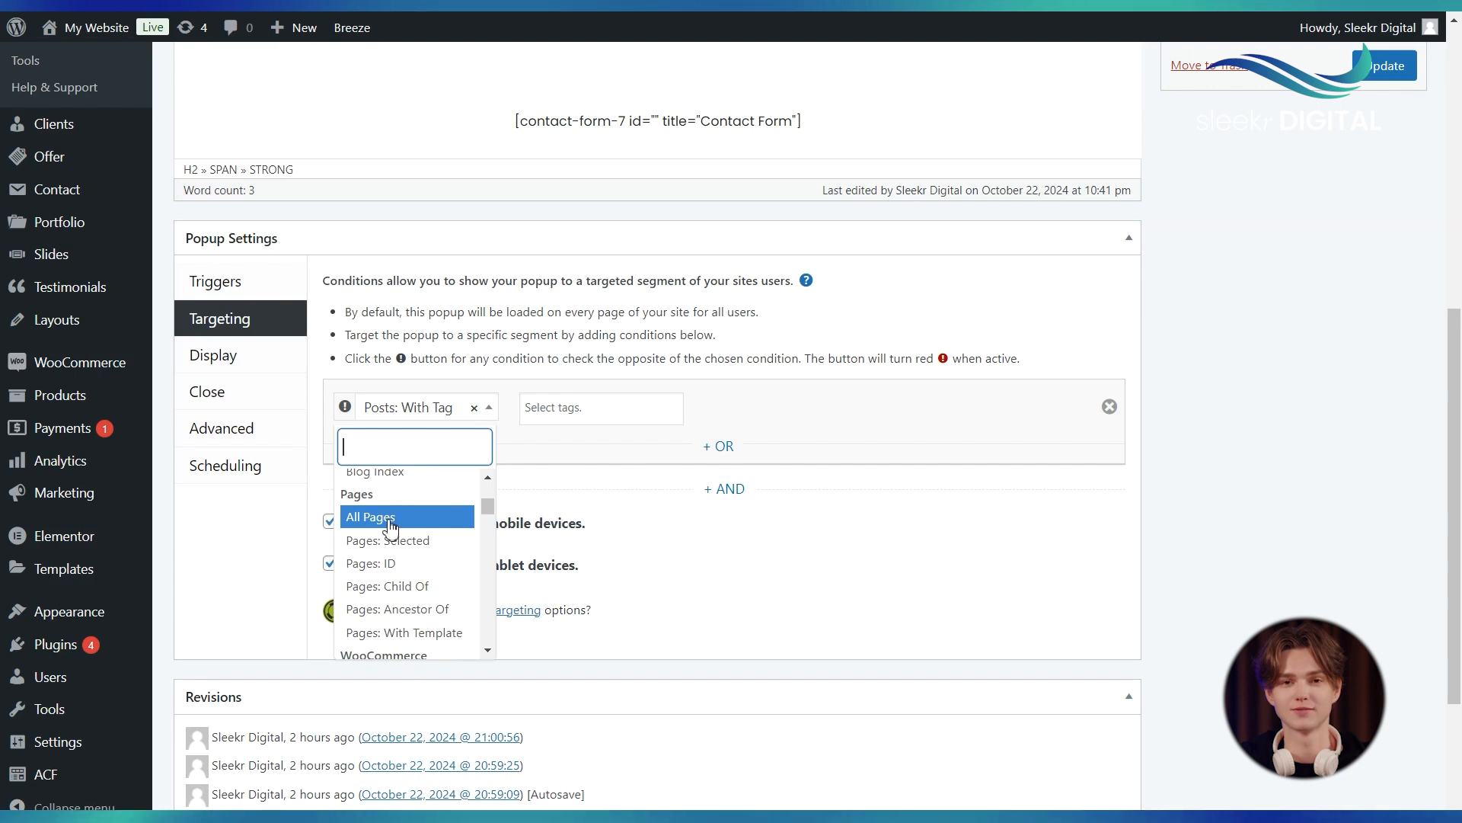
{"action": "scroll", "coordinate": [391, 525], "scroll_direction": "down", "scroll_amount": 1}
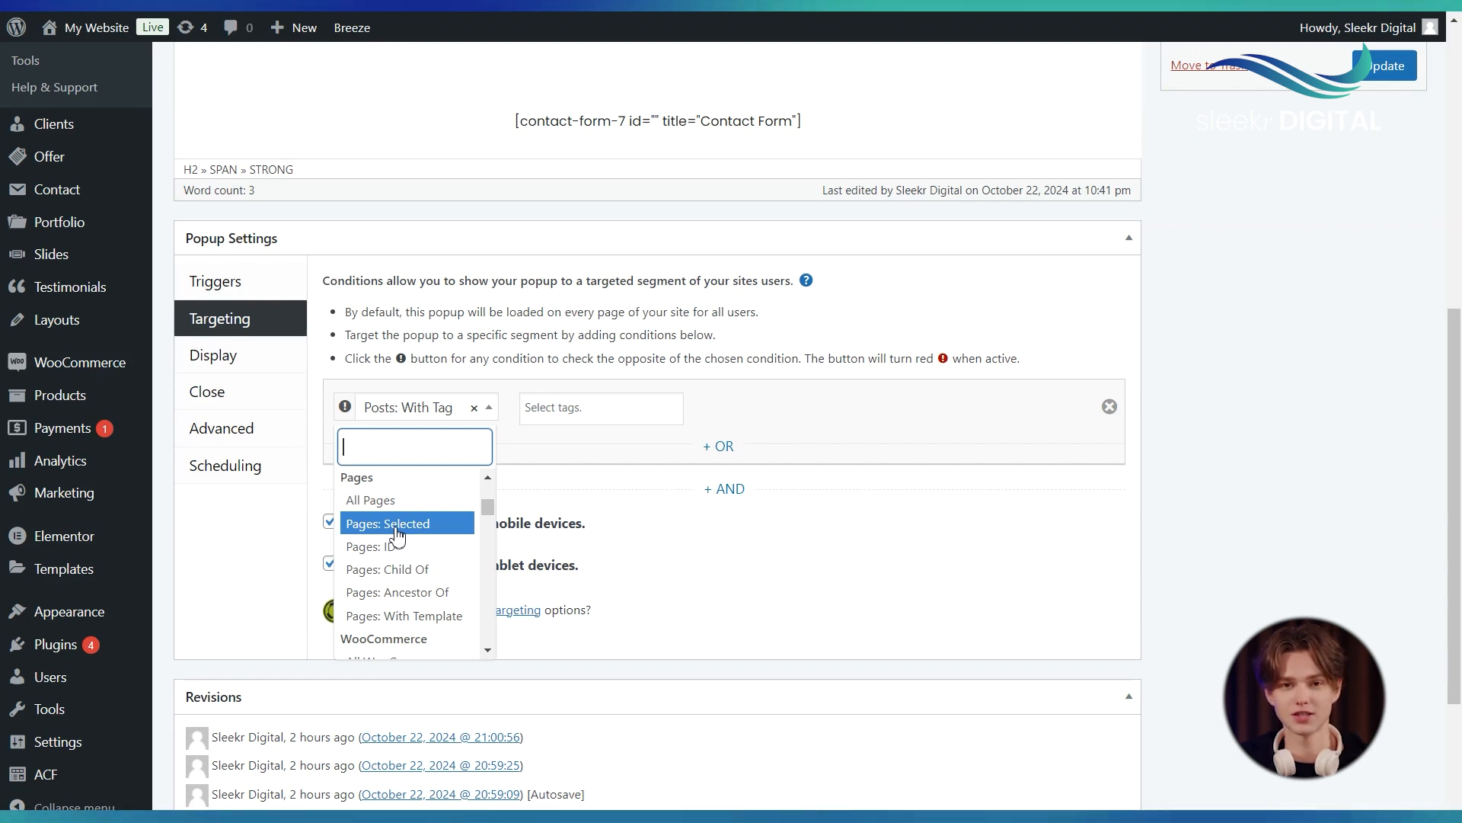
{"action": "scroll", "coordinate": [397, 533], "scroll_direction": "down", "scroll_amount": 1}
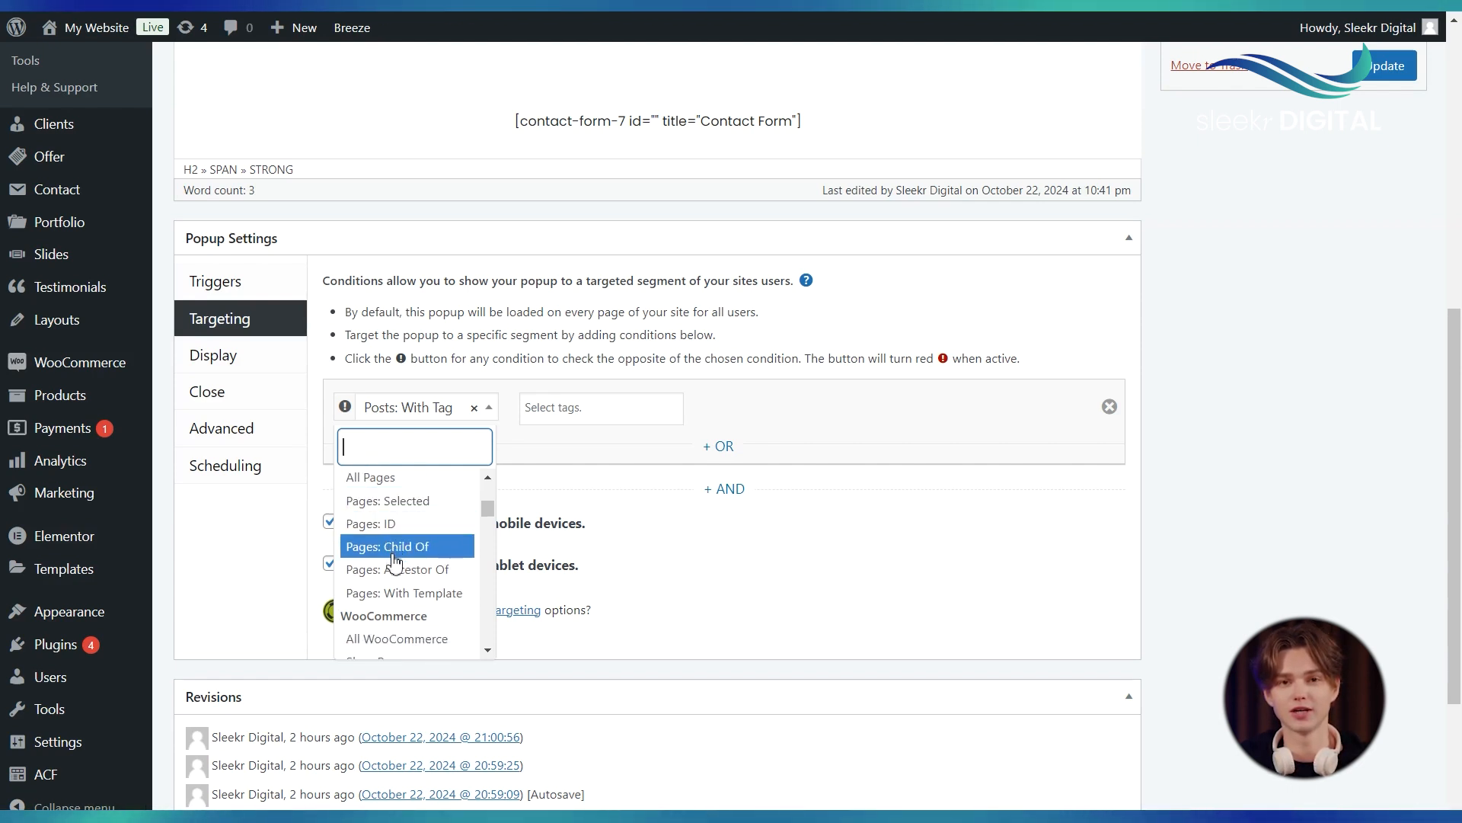
{"action": "left_click", "coordinate": [374, 548]}
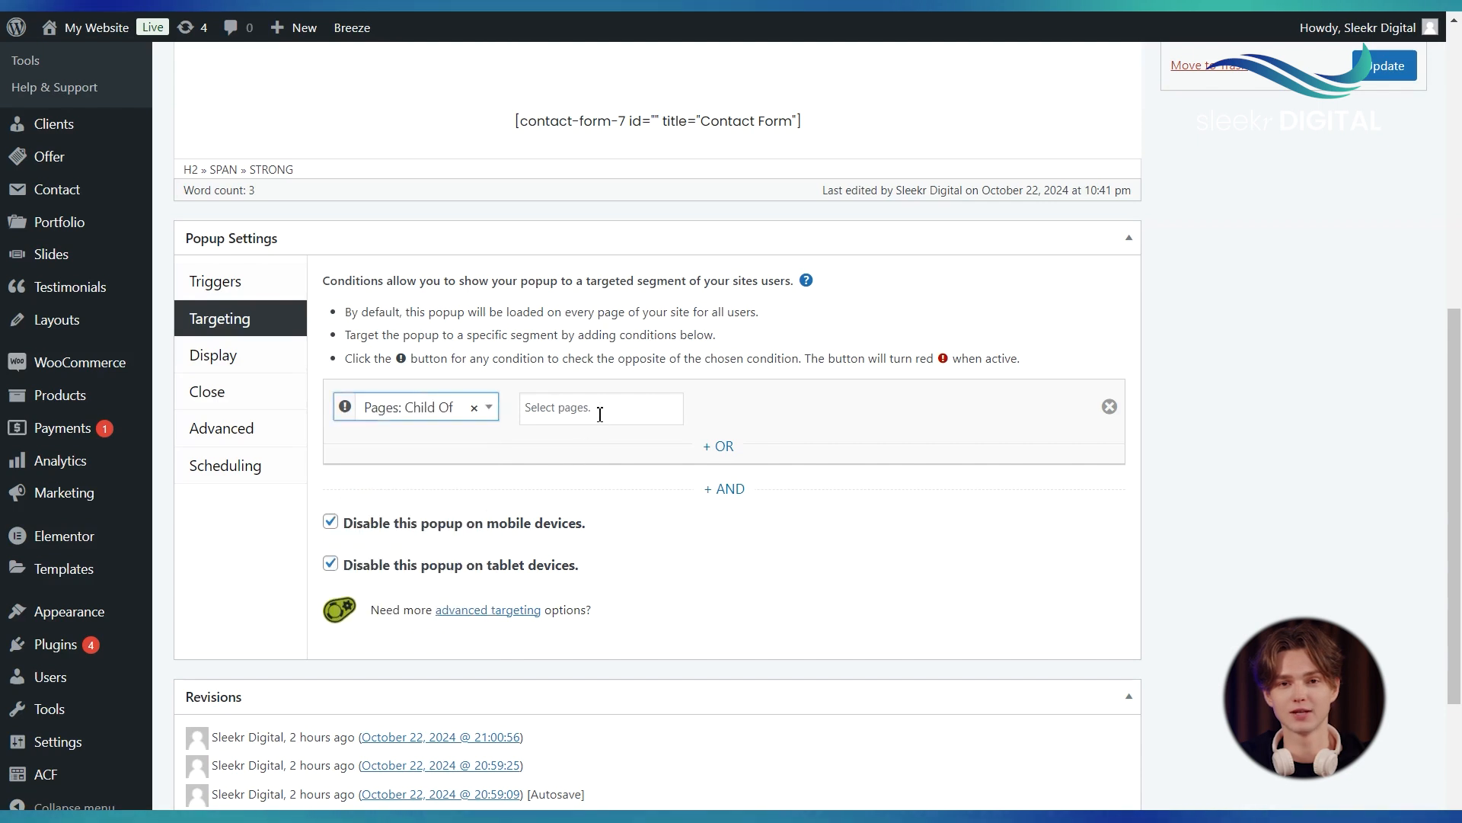
{"action": "left_click", "coordinate": [586, 407]}
{"action": "left_click", "coordinate": [609, 461]}
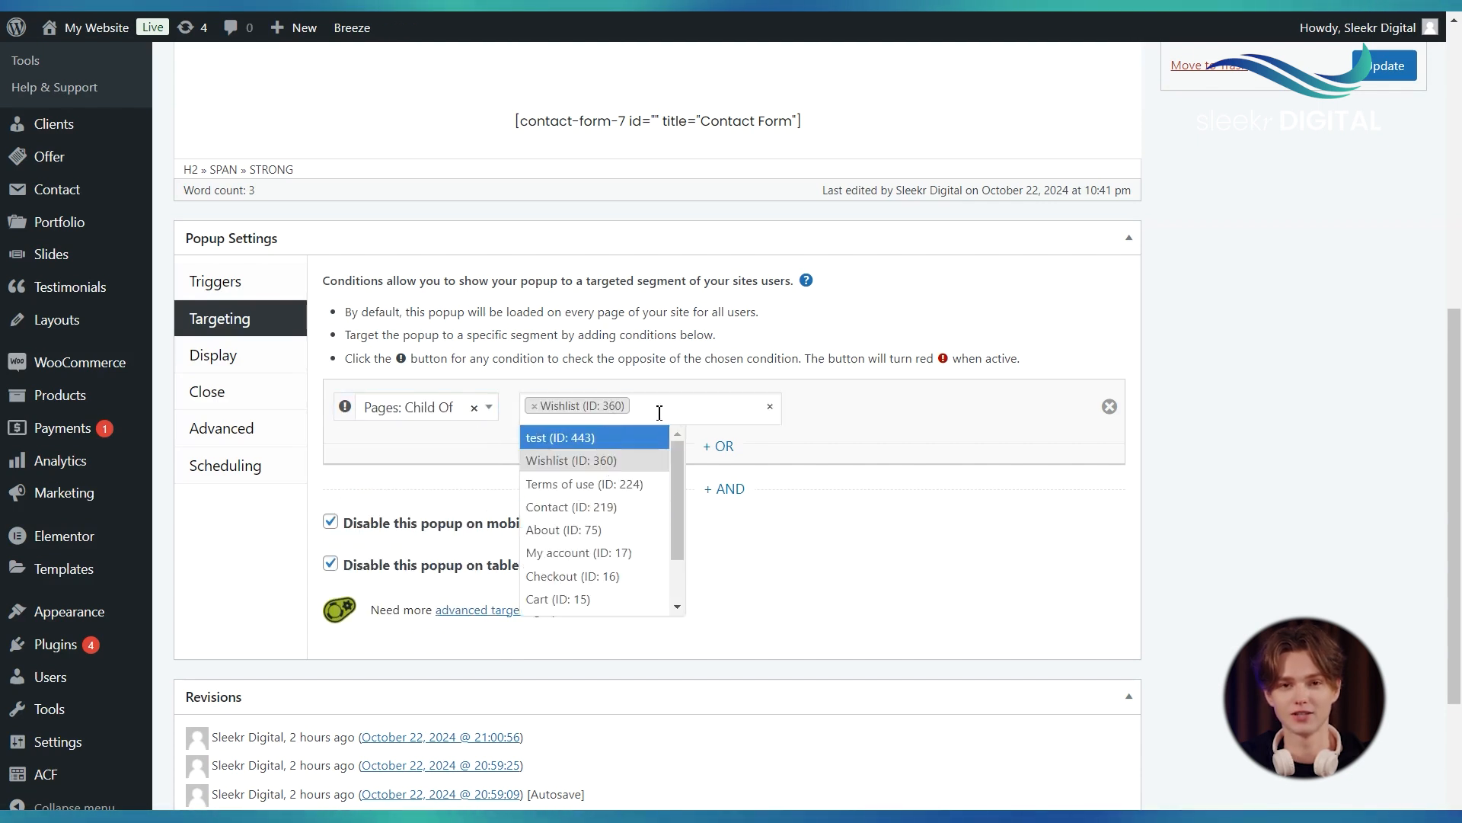
{"action": "left_click", "coordinate": [536, 407]}
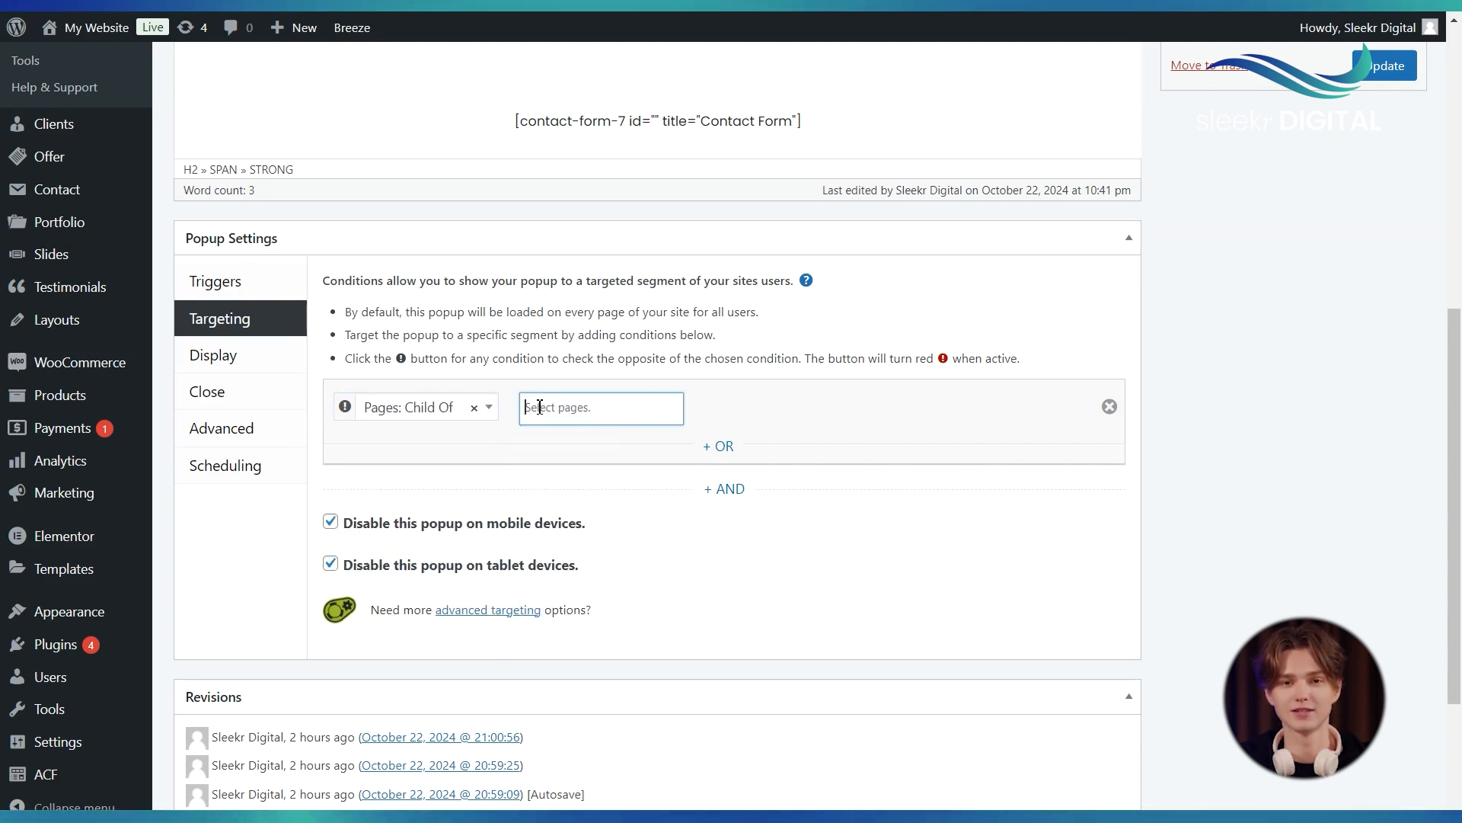
Step: Change the targeting condition to Media: Selected and open its media choices
{"action": "left_click", "coordinate": [482, 408]}
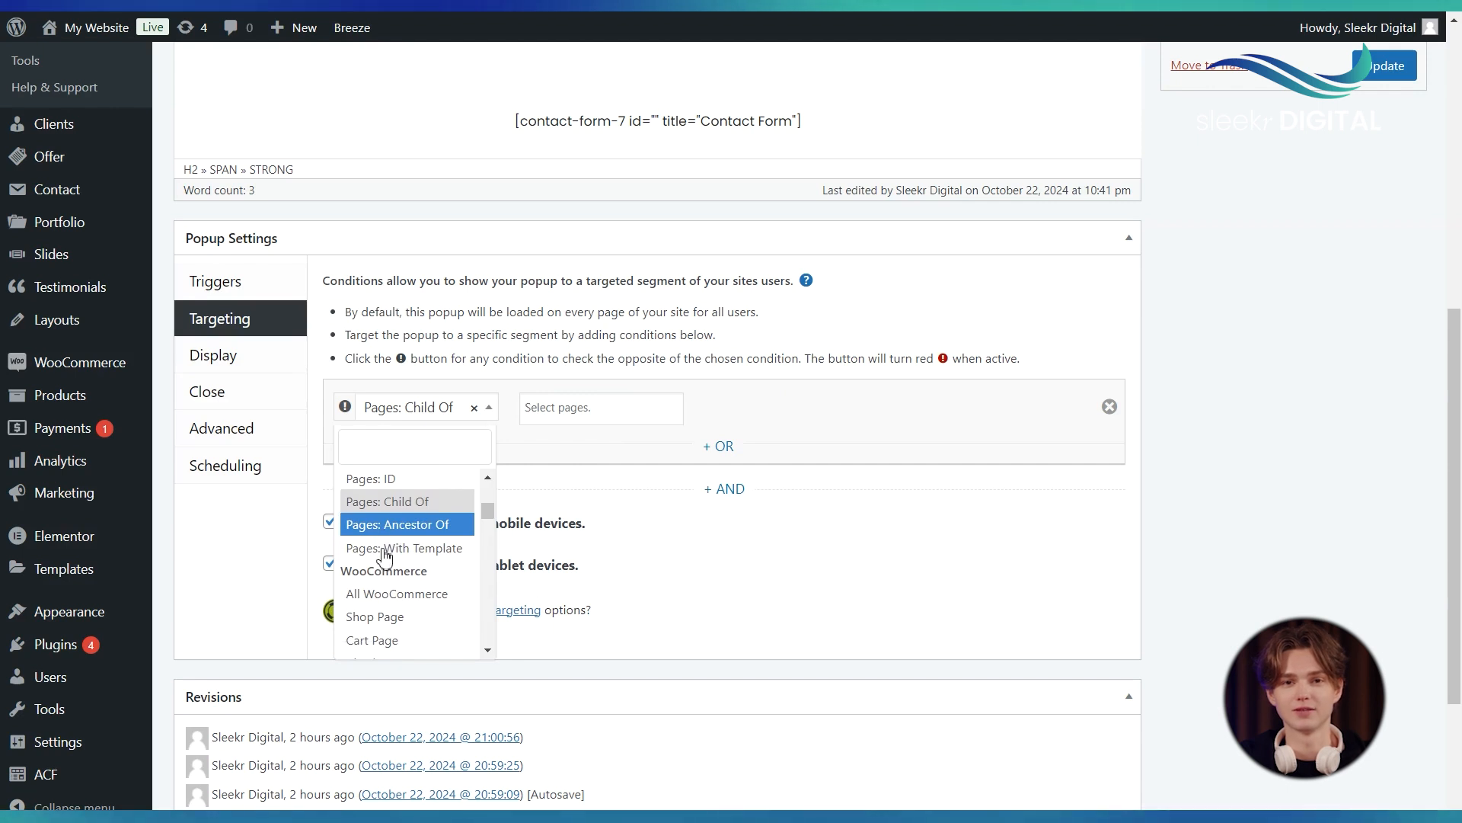
{"action": "scroll", "coordinate": [387, 544], "scroll_direction": "down", "scroll_amount": 1}
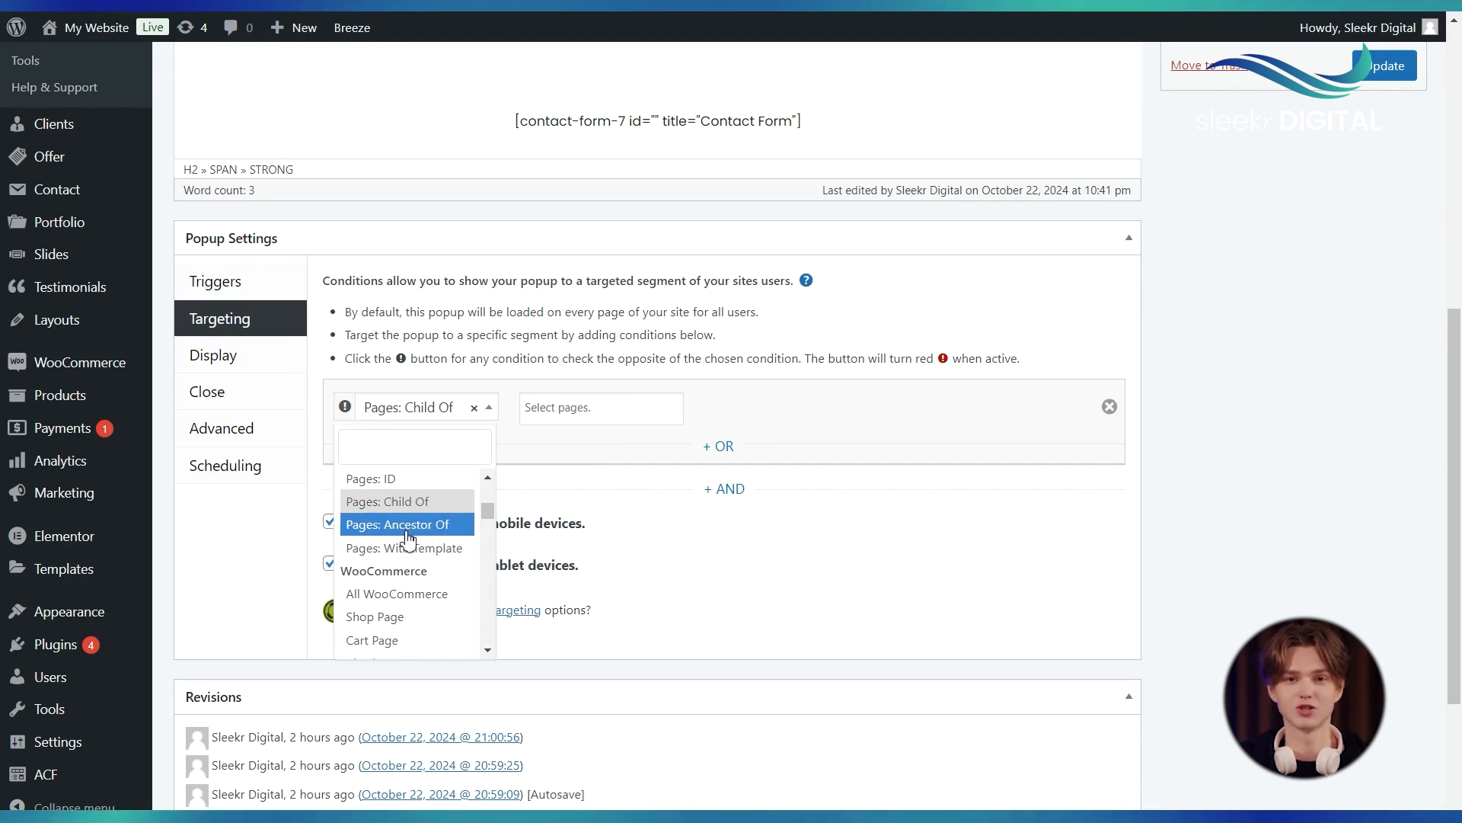
{"action": "scroll", "coordinate": [390, 539], "scroll_direction": "down", "scroll_amount": 1}
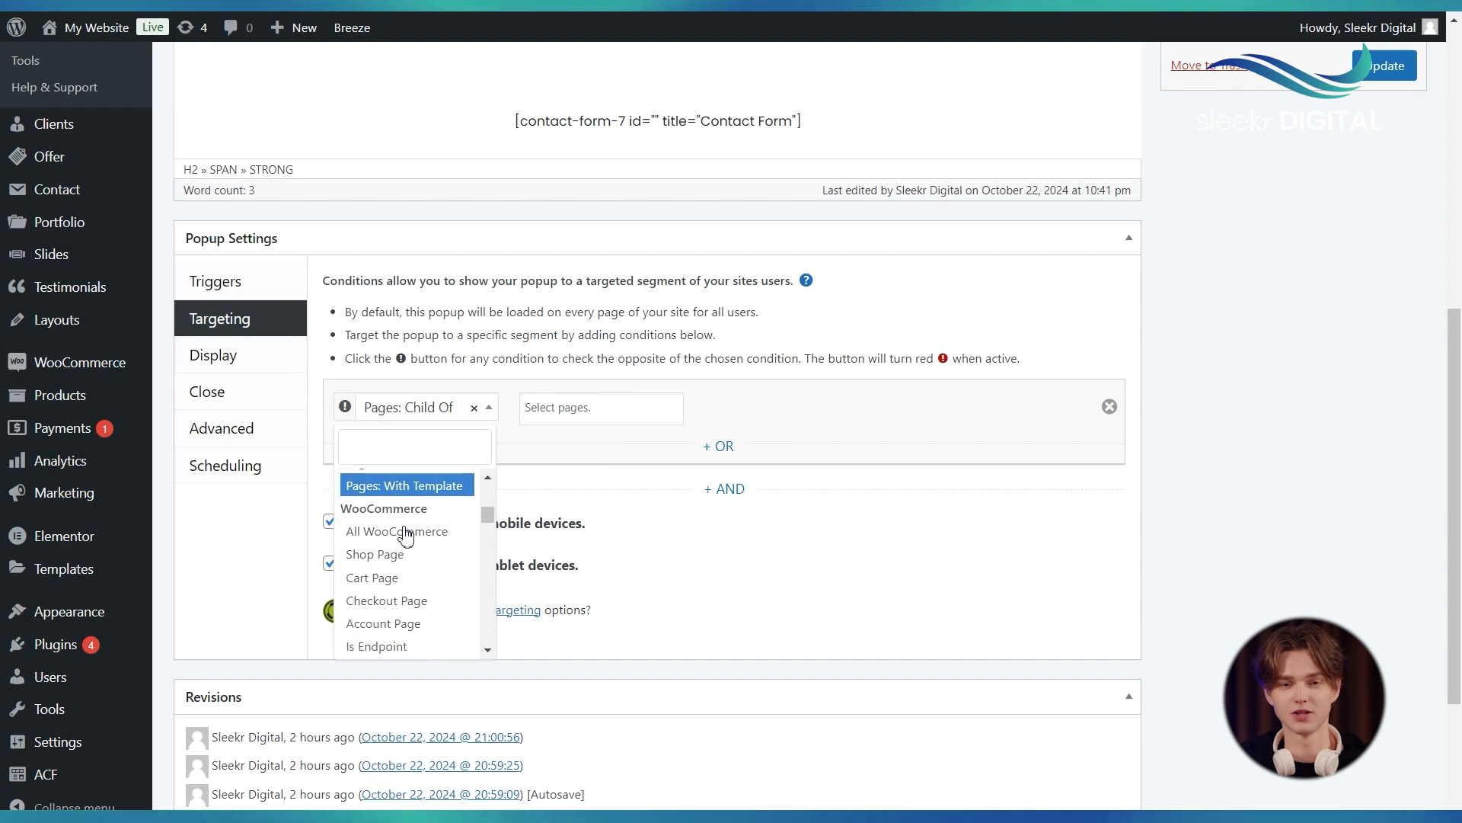
{"action": "scroll", "coordinate": [406, 534], "scroll_direction": "down", "scroll_amount": 3}
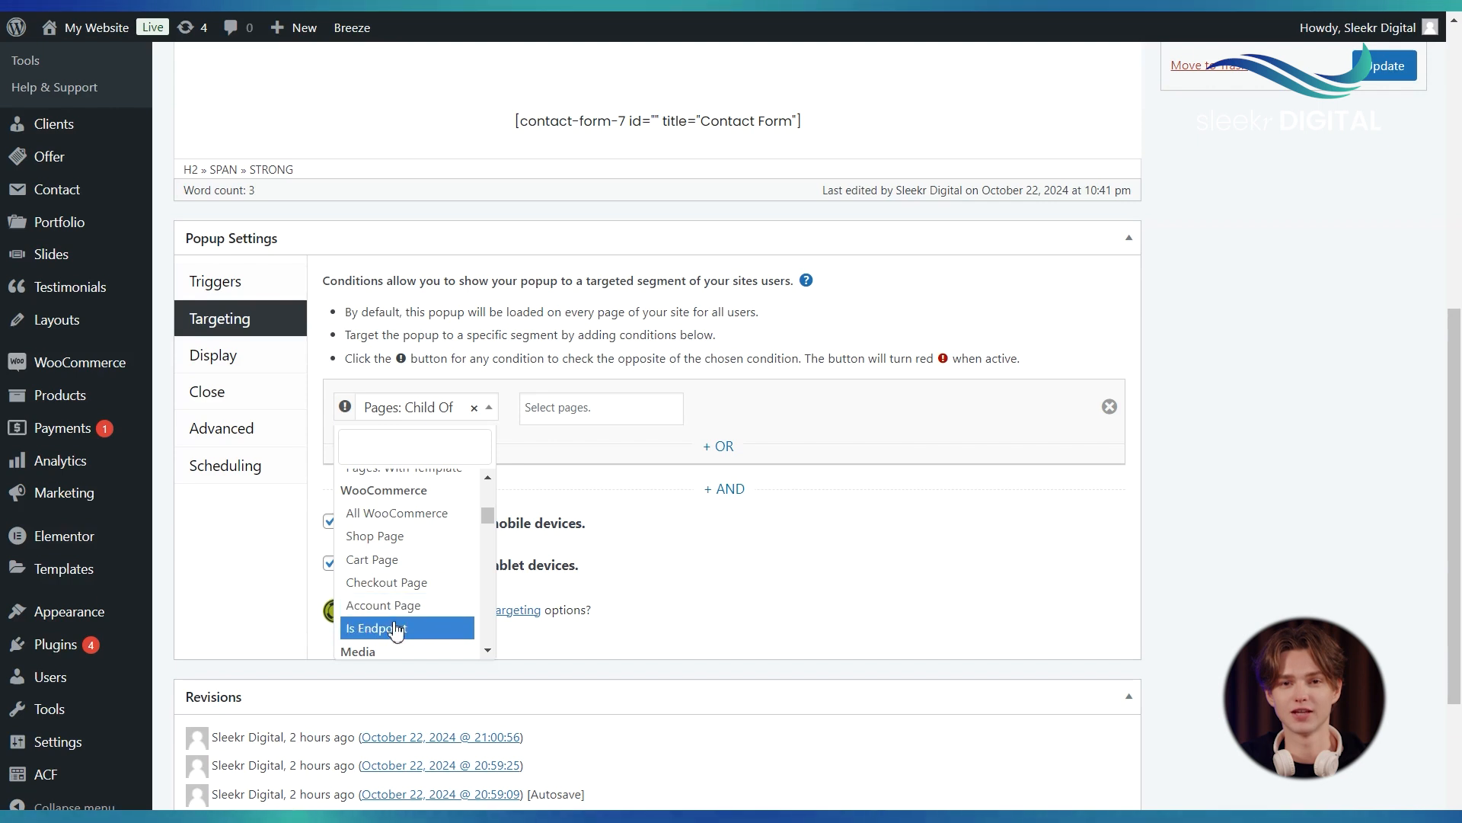
{"action": "scroll", "coordinate": [395, 626], "scroll_direction": "down", "scroll_amount": 3}
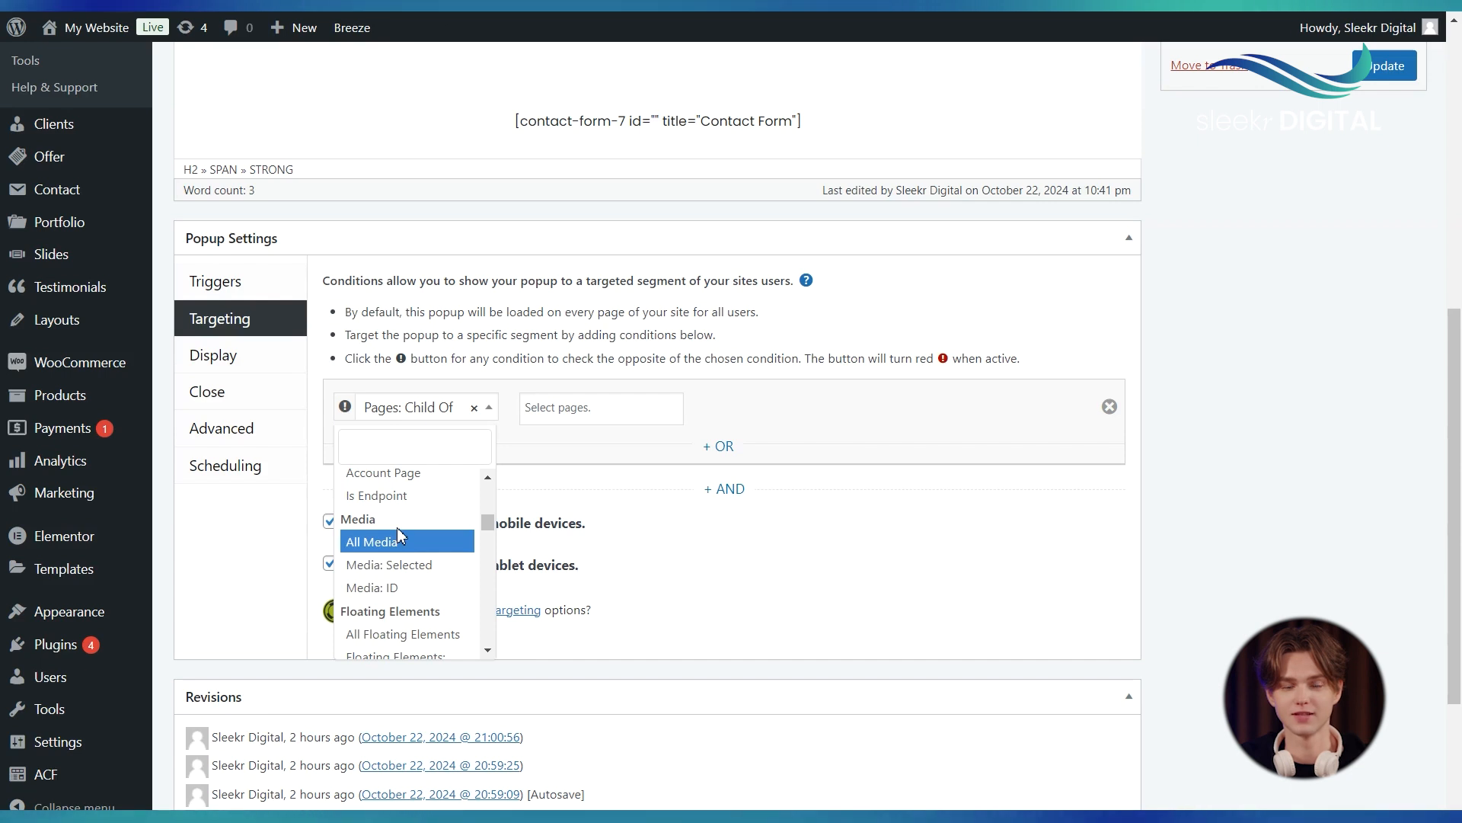
{"action": "left_click", "coordinate": [396, 567]}
{"action": "left_click", "coordinate": [620, 404]}
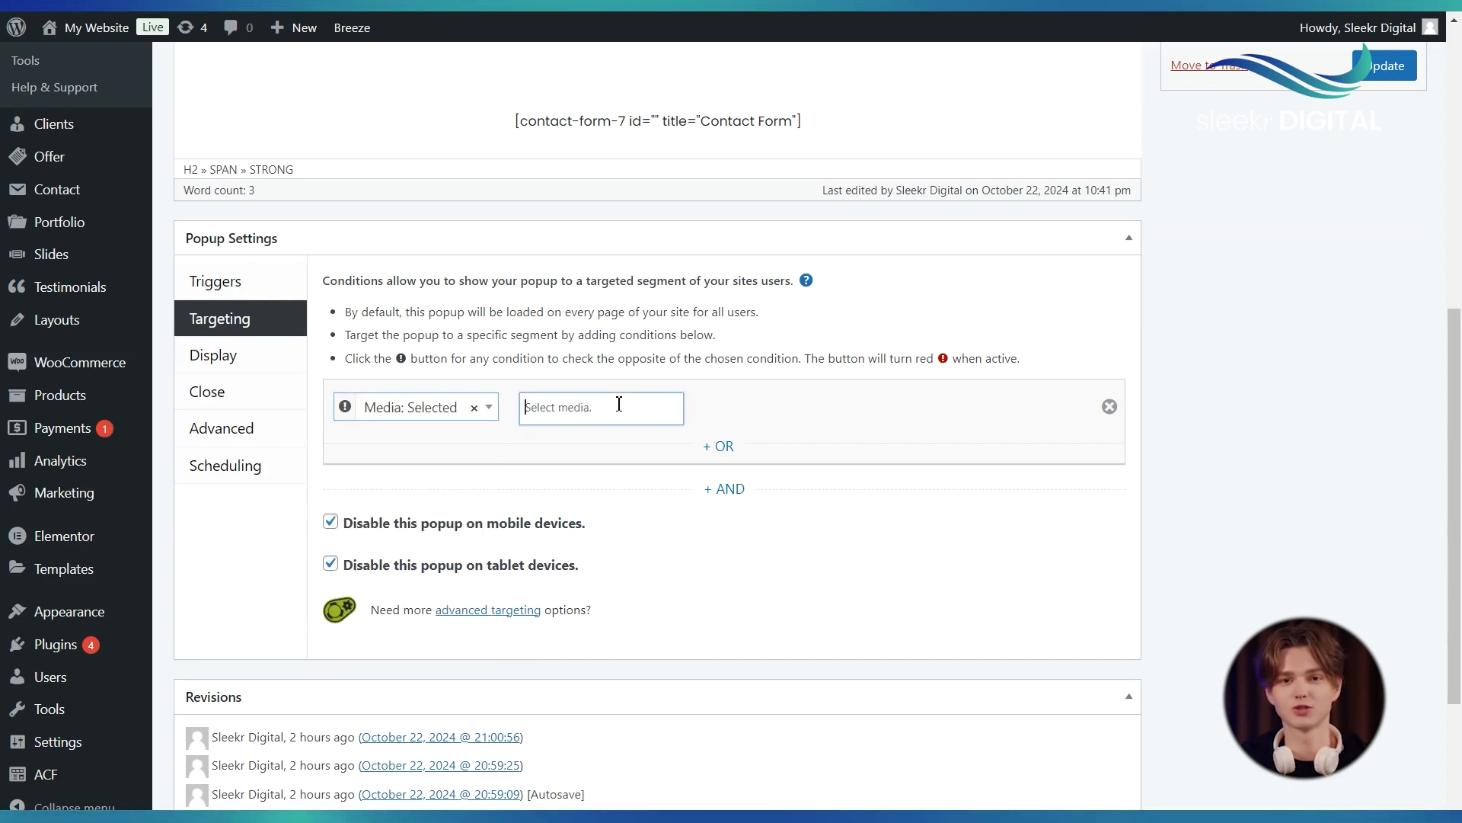
Step: Change the targeting condition to Products: Selected and open its product choices
{"action": "left_click", "coordinate": [440, 411]}
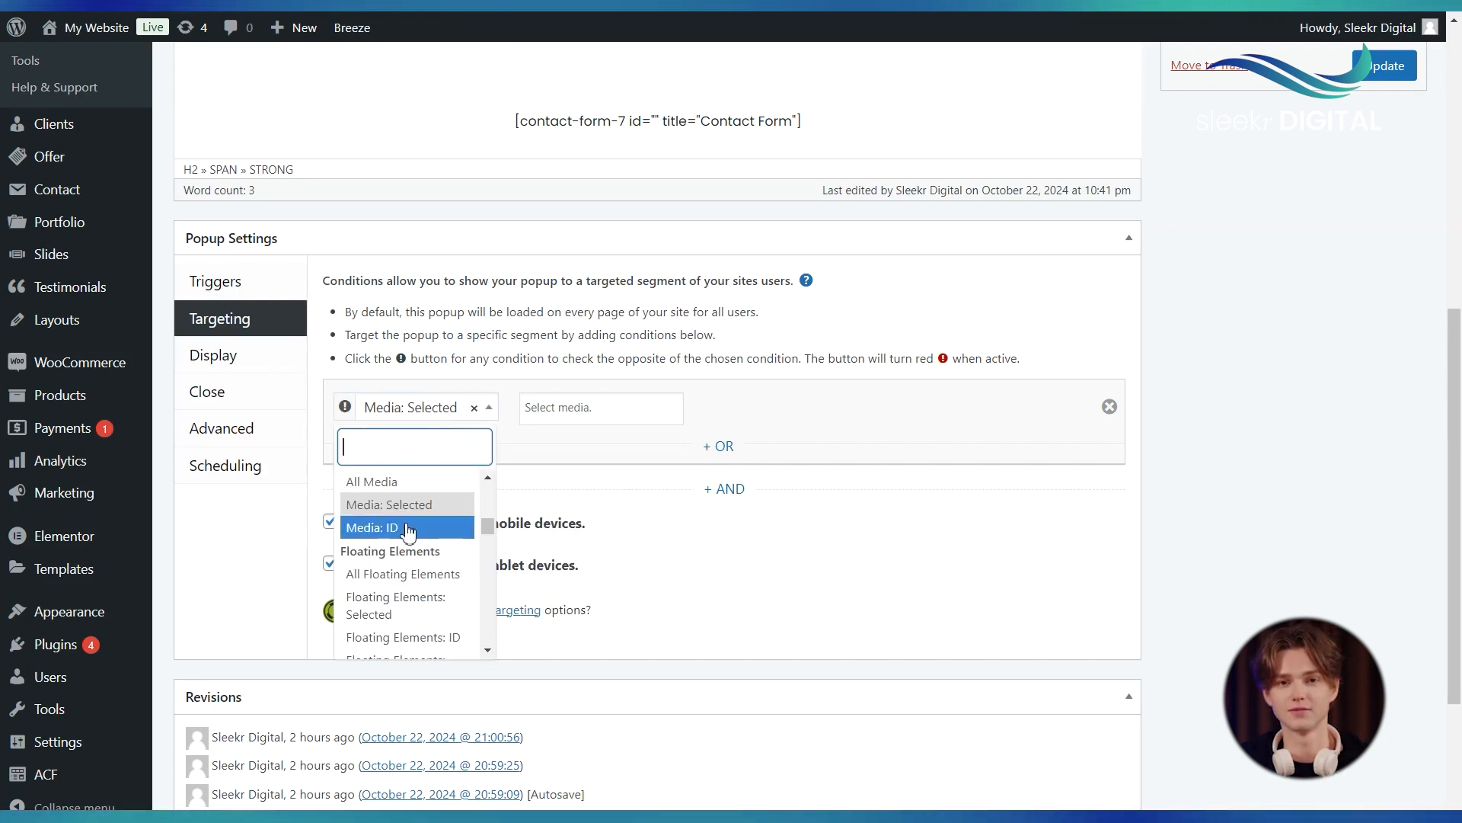
{"action": "scroll", "coordinate": [409, 531], "scroll_direction": "down", "scroll_amount": 2}
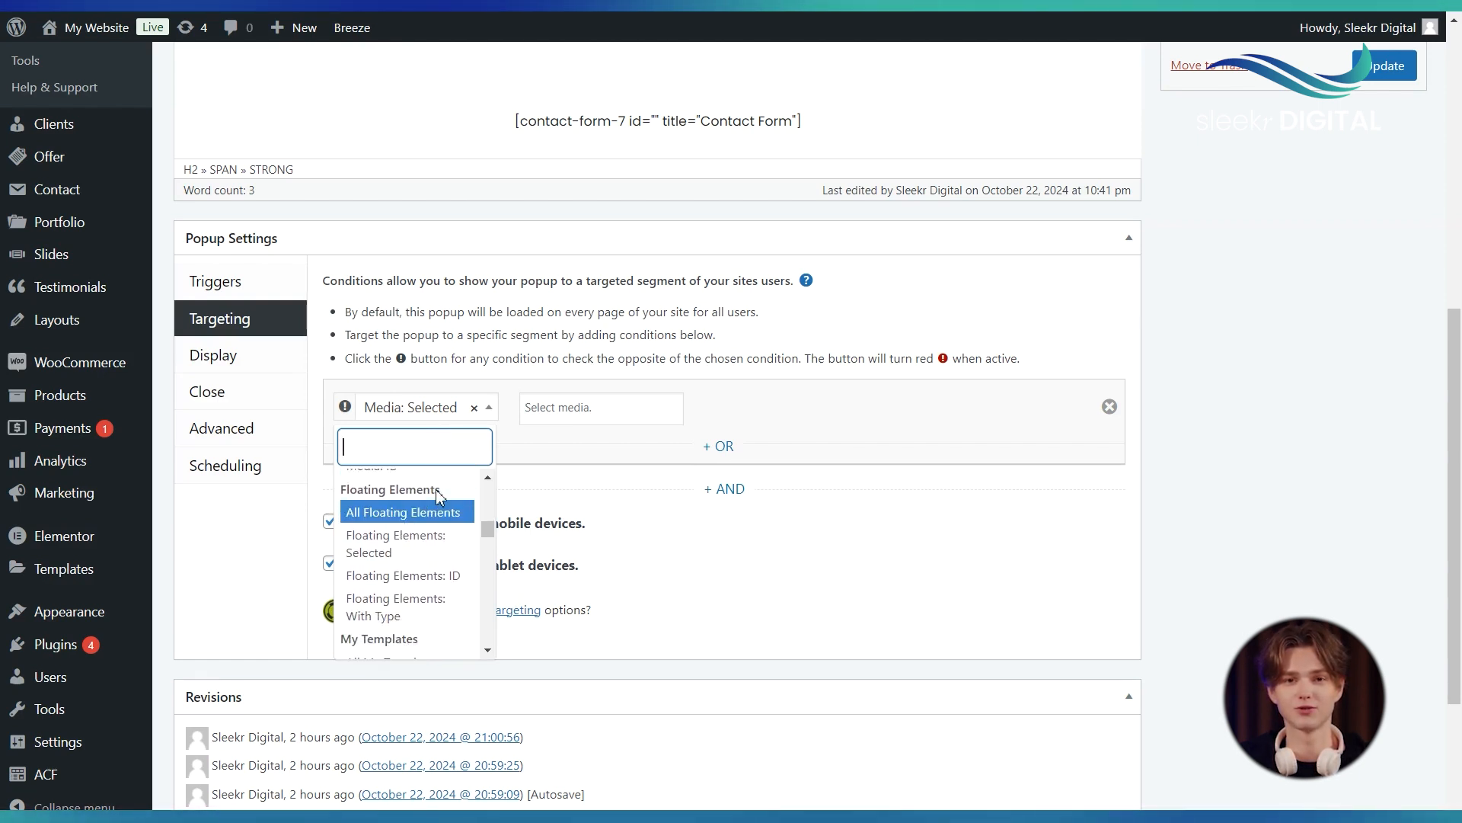
{"action": "scroll", "coordinate": [403, 539], "scroll_direction": "down", "scroll_amount": 1}
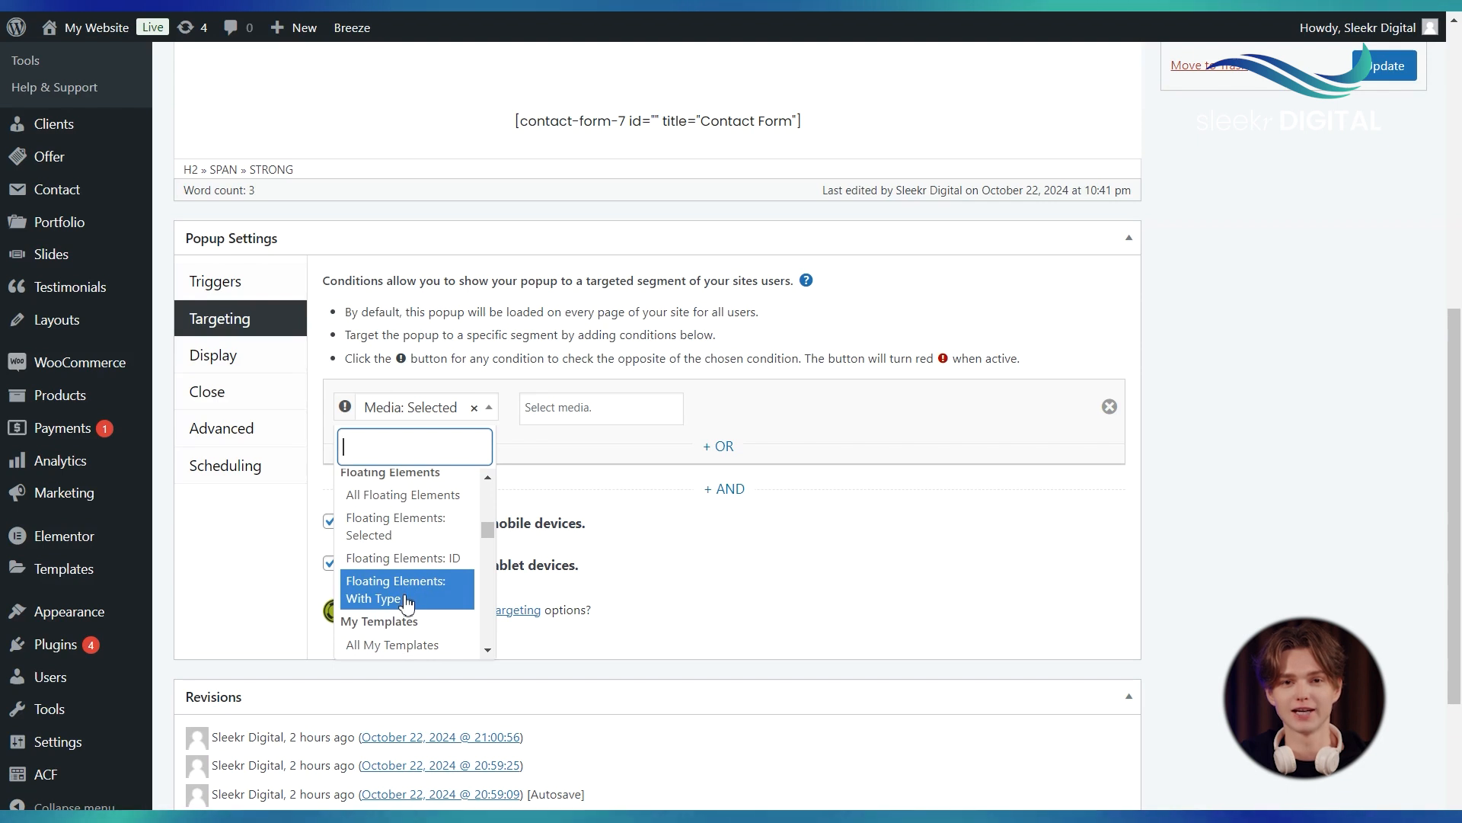
{"action": "scroll", "coordinate": [406, 601], "scroll_direction": "down", "scroll_amount": 5}
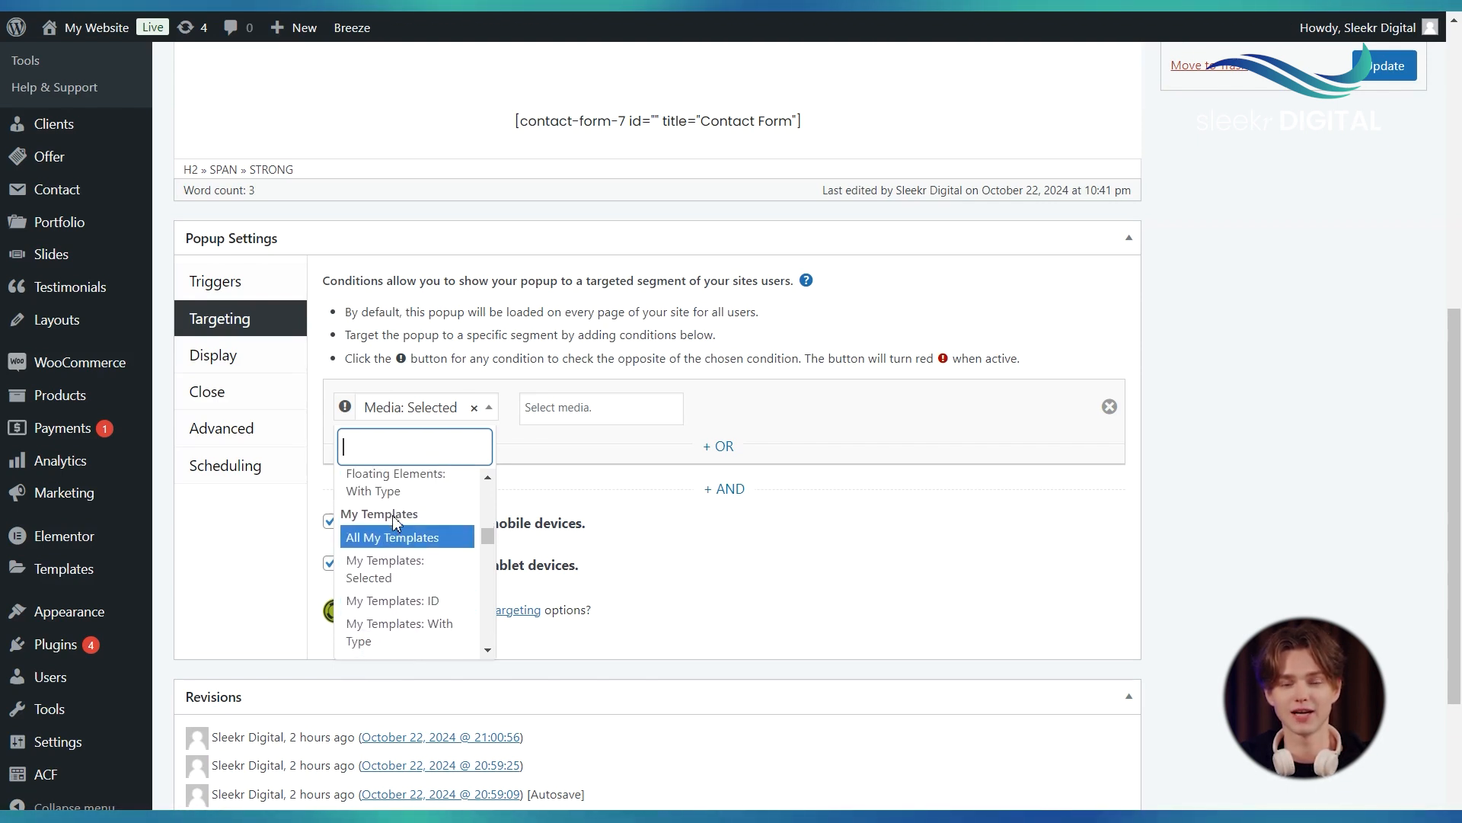
{"action": "scroll", "coordinate": [393, 515], "scroll_direction": "down", "scroll_amount": 1}
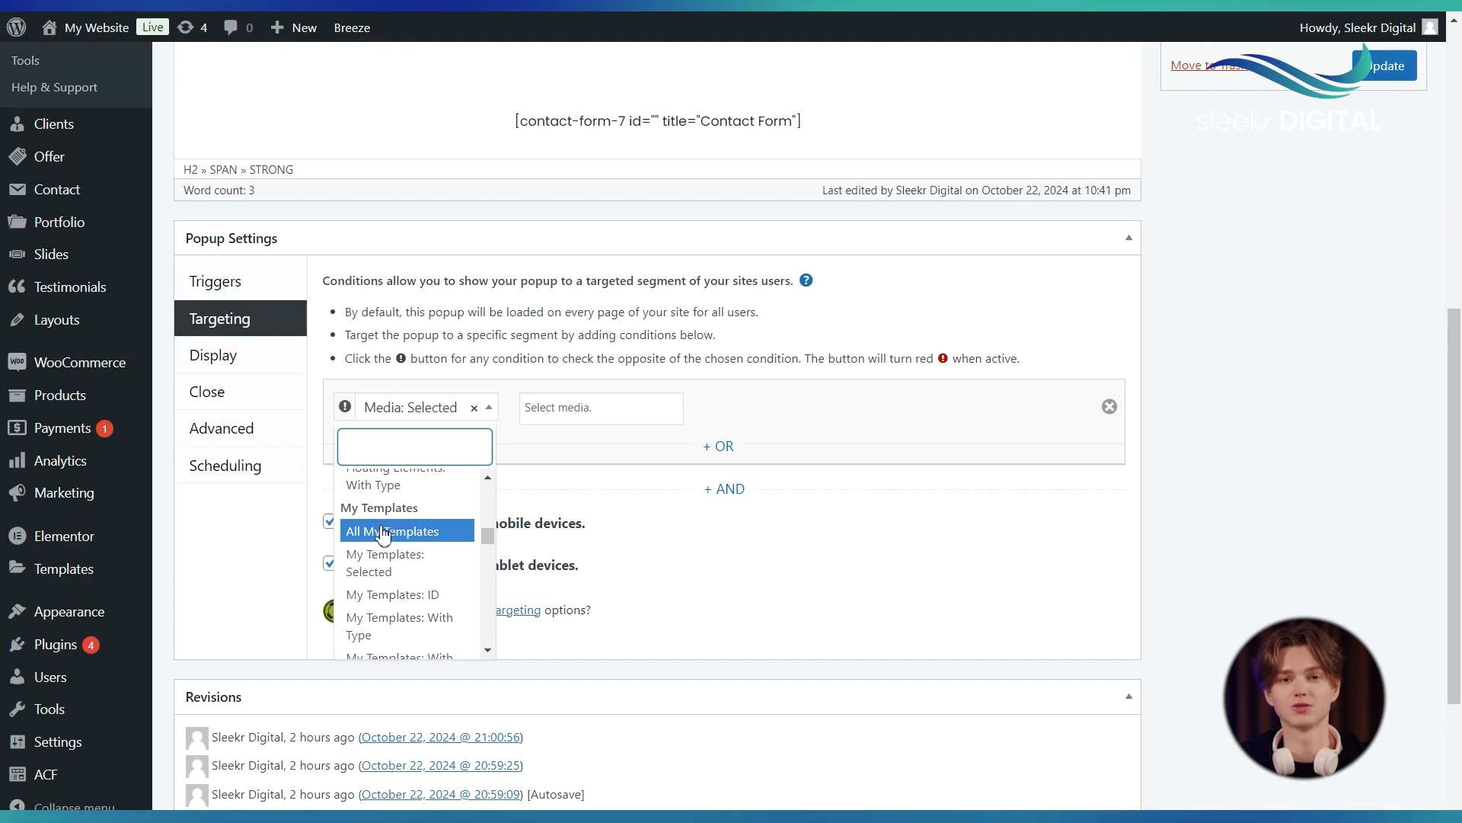
{"action": "scroll", "coordinate": [371, 541], "scroll_direction": "down", "scroll_amount": 1}
{"action": "scroll", "coordinate": [372, 542], "scroll_direction": "down", "scroll_amount": 1}
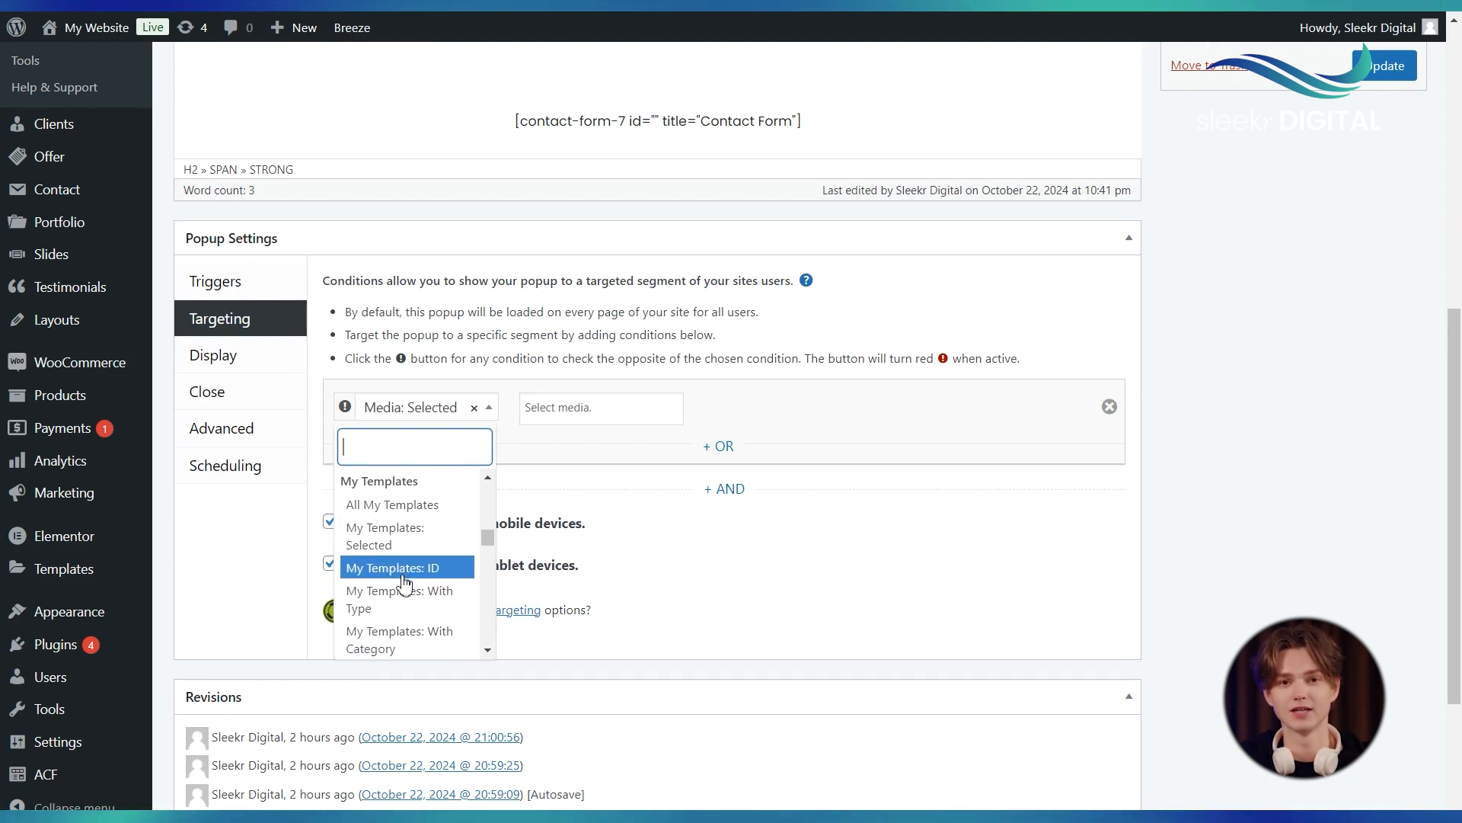
{"action": "scroll", "coordinate": [403, 583], "scroll_direction": "down", "scroll_amount": 5}
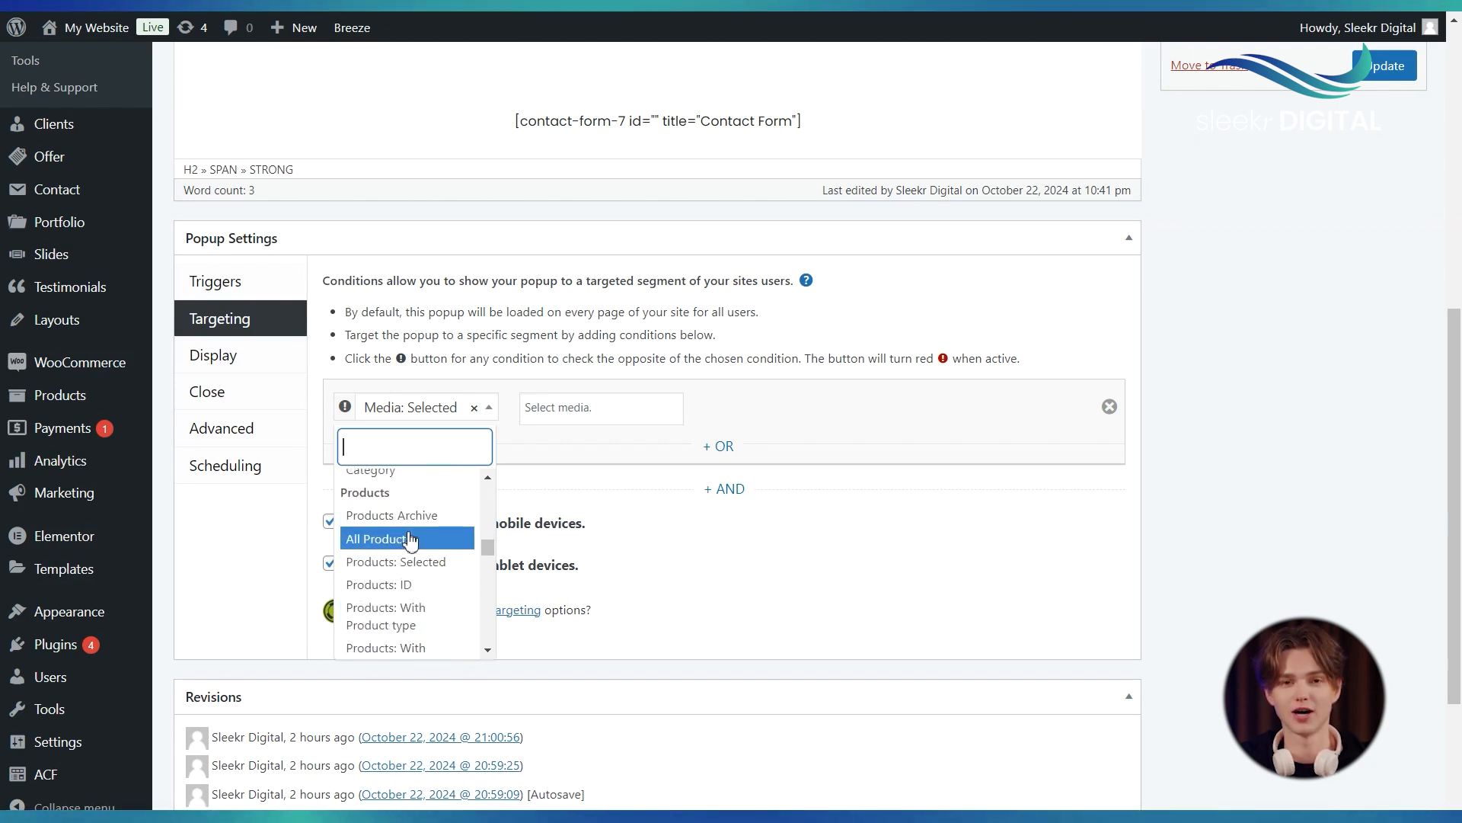
{"action": "left_click", "coordinate": [440, 573]}
{"action": "left_click", "coordinate": [601, 407]}
Step: Browse the product conditions and change the popup's targeting condition from selected products to Home Page
{"action": "left_click", "coordinate": [418, 407]}
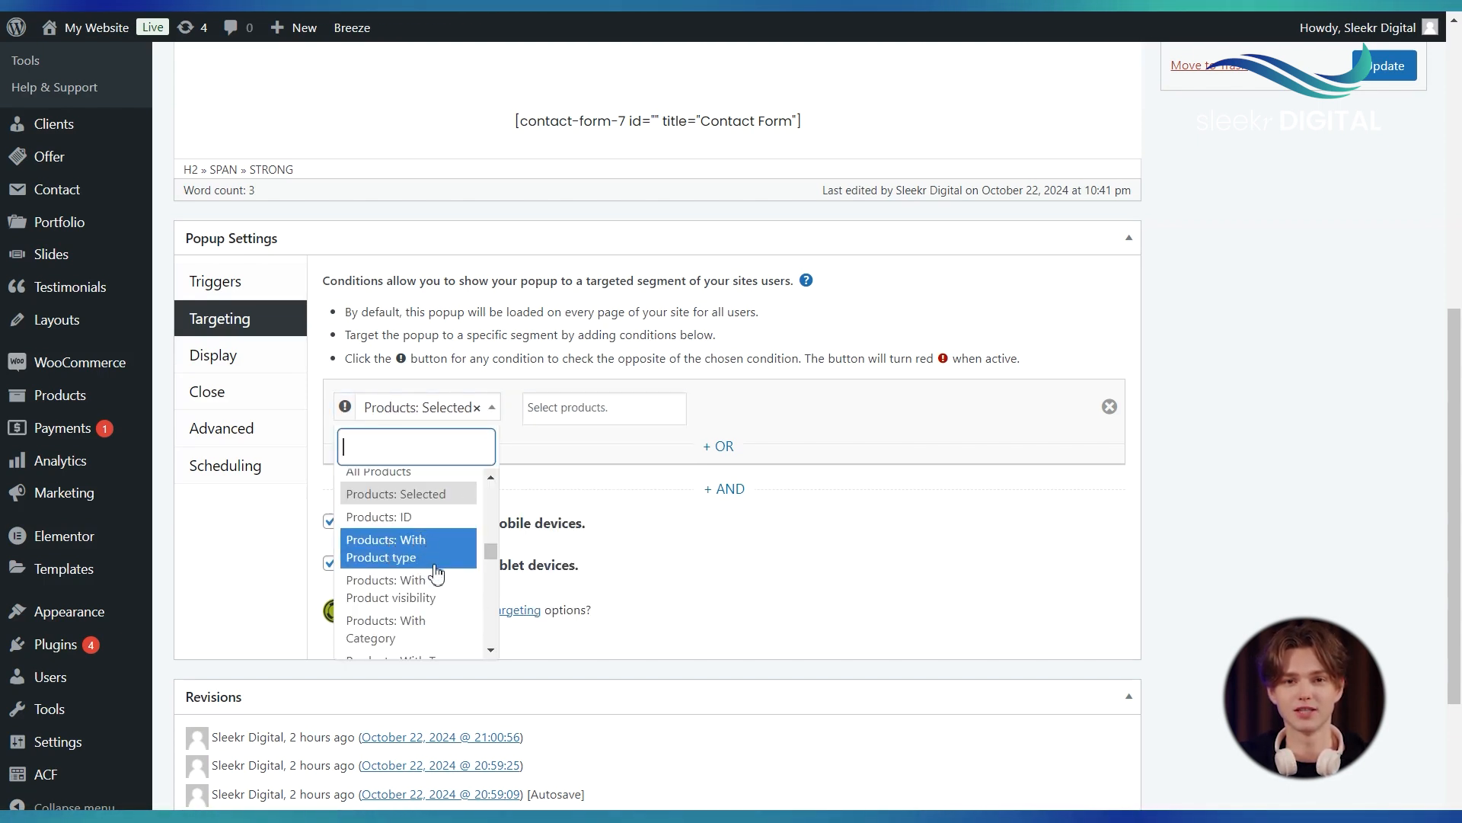
{"action": "scroll", "coordinate": [437, 572], "scroll_direction": "down", "scroll_amount": 1}
{"action": "scroll", "coordinate": [436, 572], "scroll_direction": "down", "scroll_amount": 5}
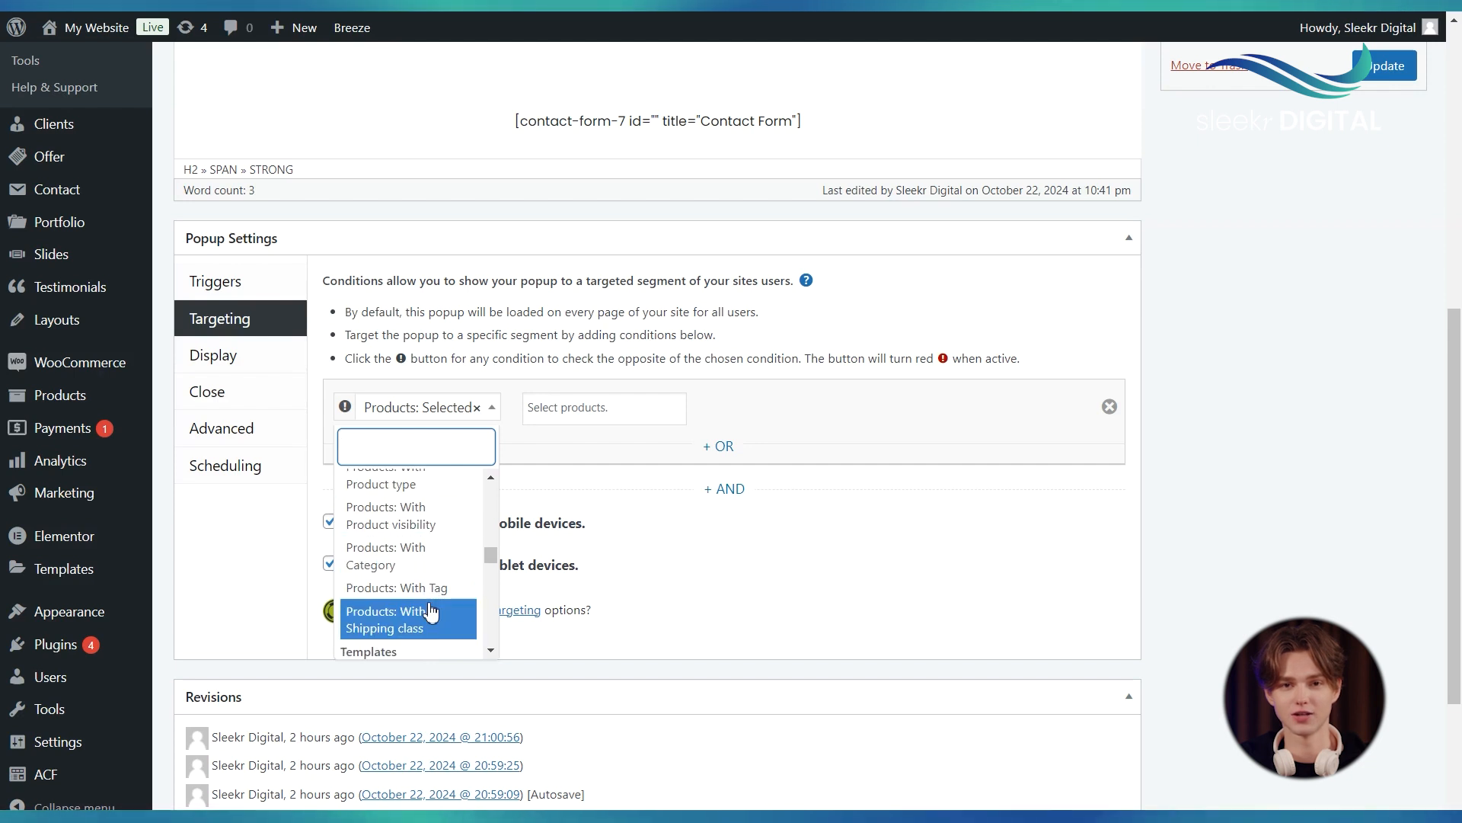
{"action": "scroll", "coordinate": [431, 609], "scroll_direction": "up", "scroll_amount": 5}
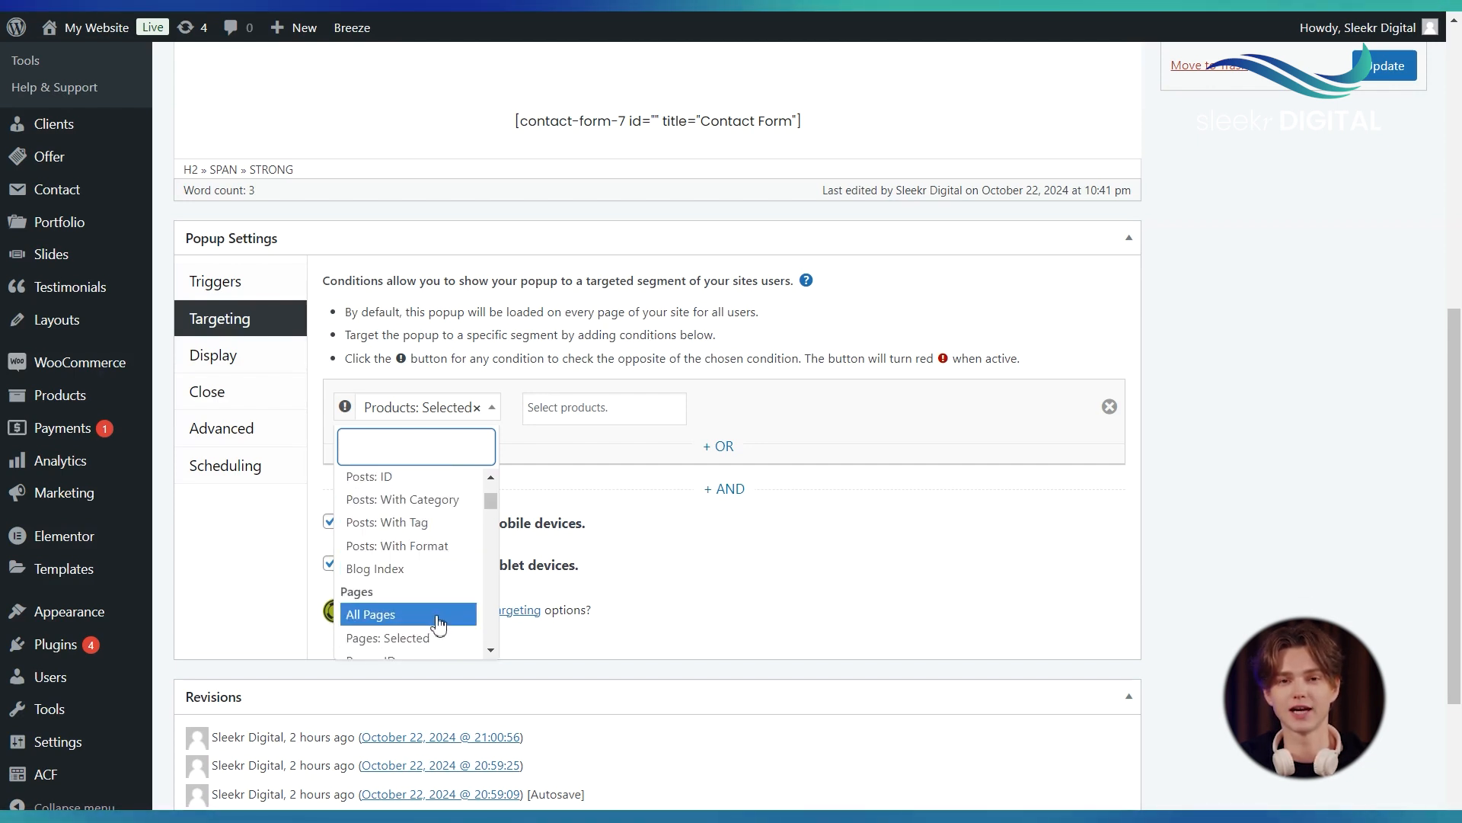
{"action": "scroll", "coordinate": [439, 624], "scroll_direction": "up", "scroll_amount": 5}
{"action": "left_click", "coordinate": [396, 504]}
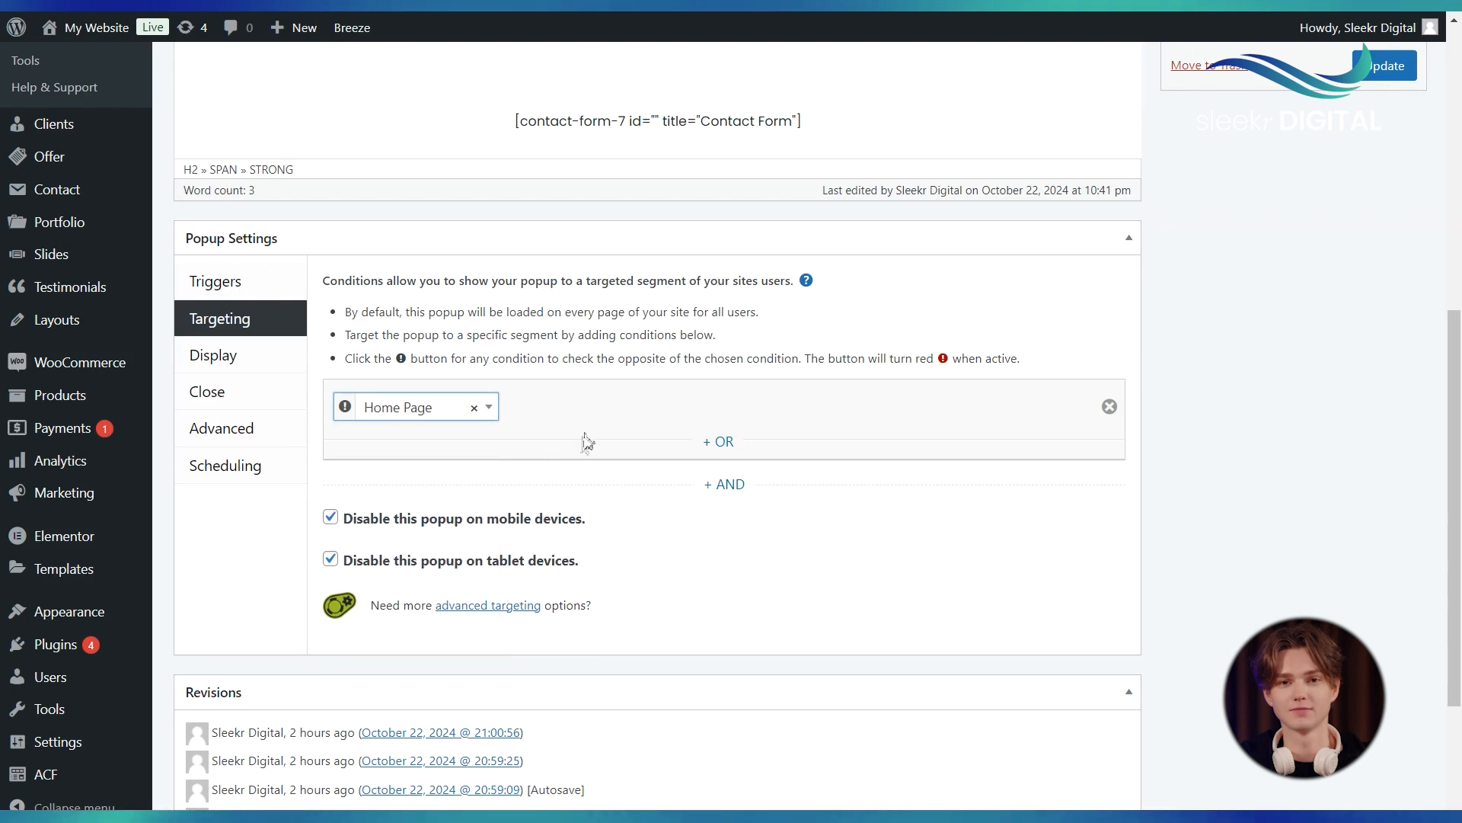
Step: Add a second Home Page condition as an OR alternative, plus a separate AND condition group set to Home Page
{"action": "left_click", "coordinate": [717, 442]}
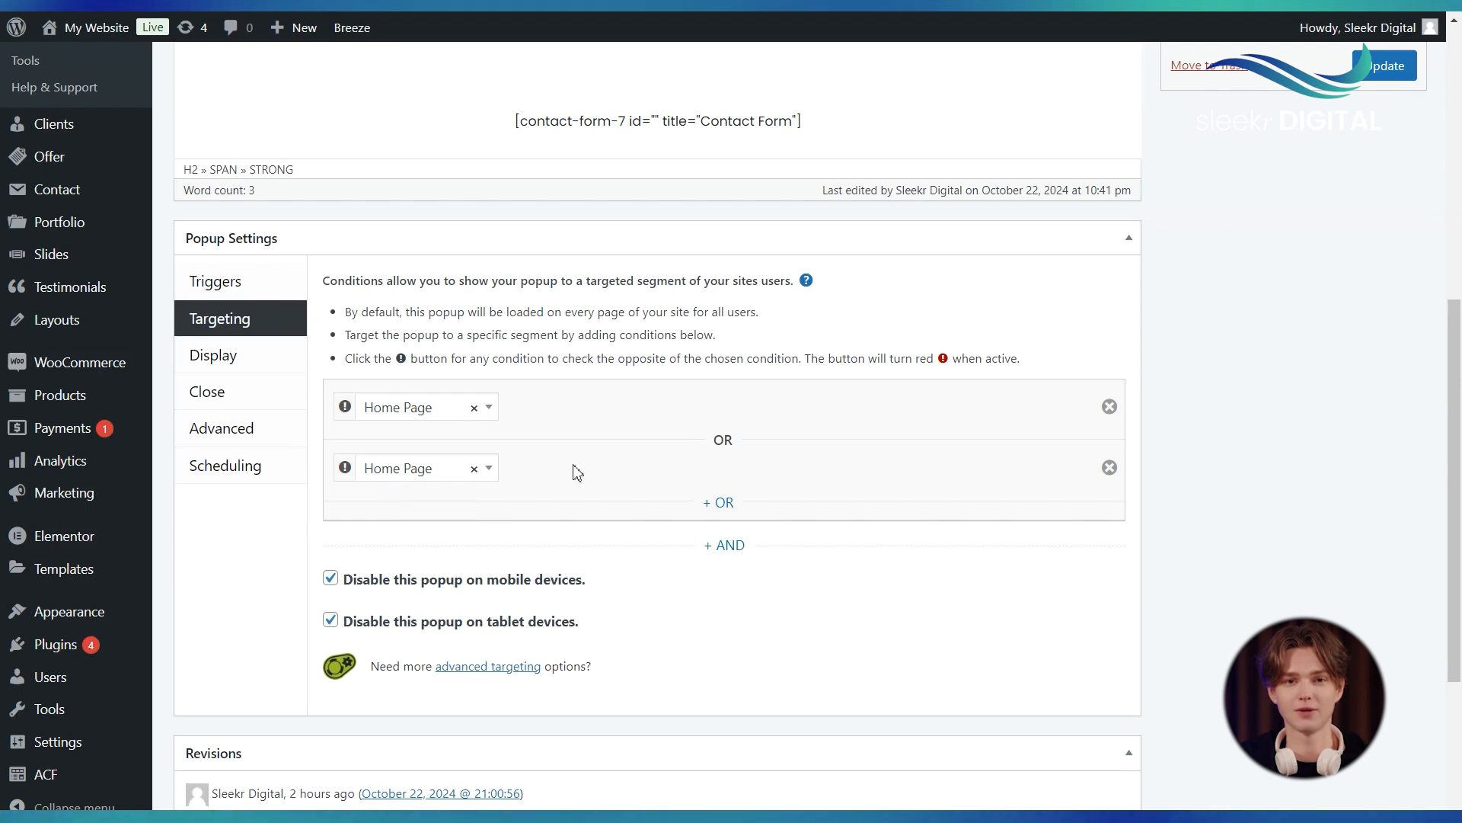
{"action": "scroll", "coordinate": [577, 473], "scroll_direction": "down", "scroll_amount": 1}
{"action": "left_click", "coordinate": [720, 522]}
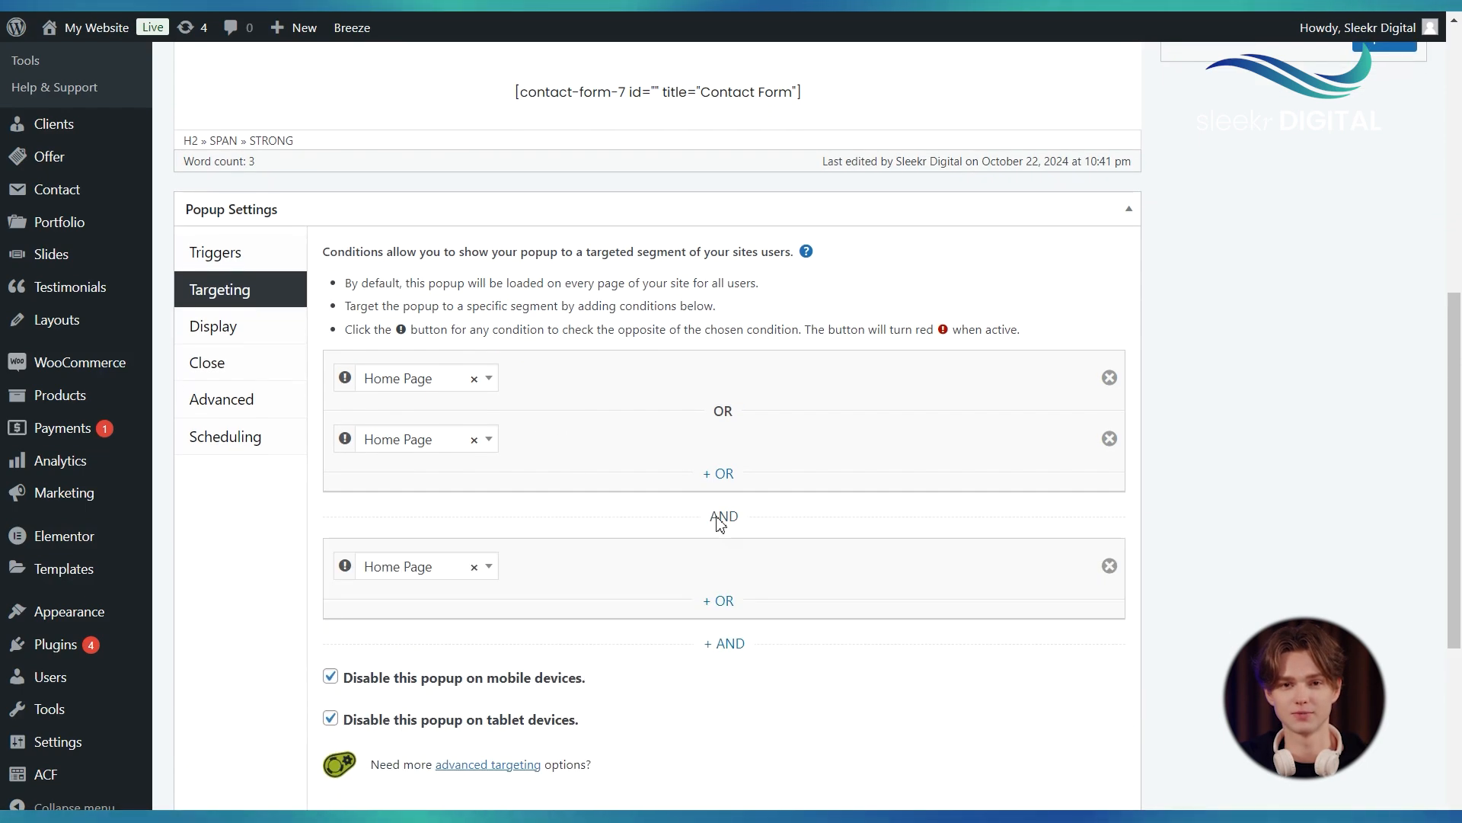
Step: Change the AND group's condition to Posts: Selected and choose the Hello world! (ID: 405) post
{"action": "scroll", "coordinate": [578, 579], "scroll_direction": "down", "scroll_amount": 1}
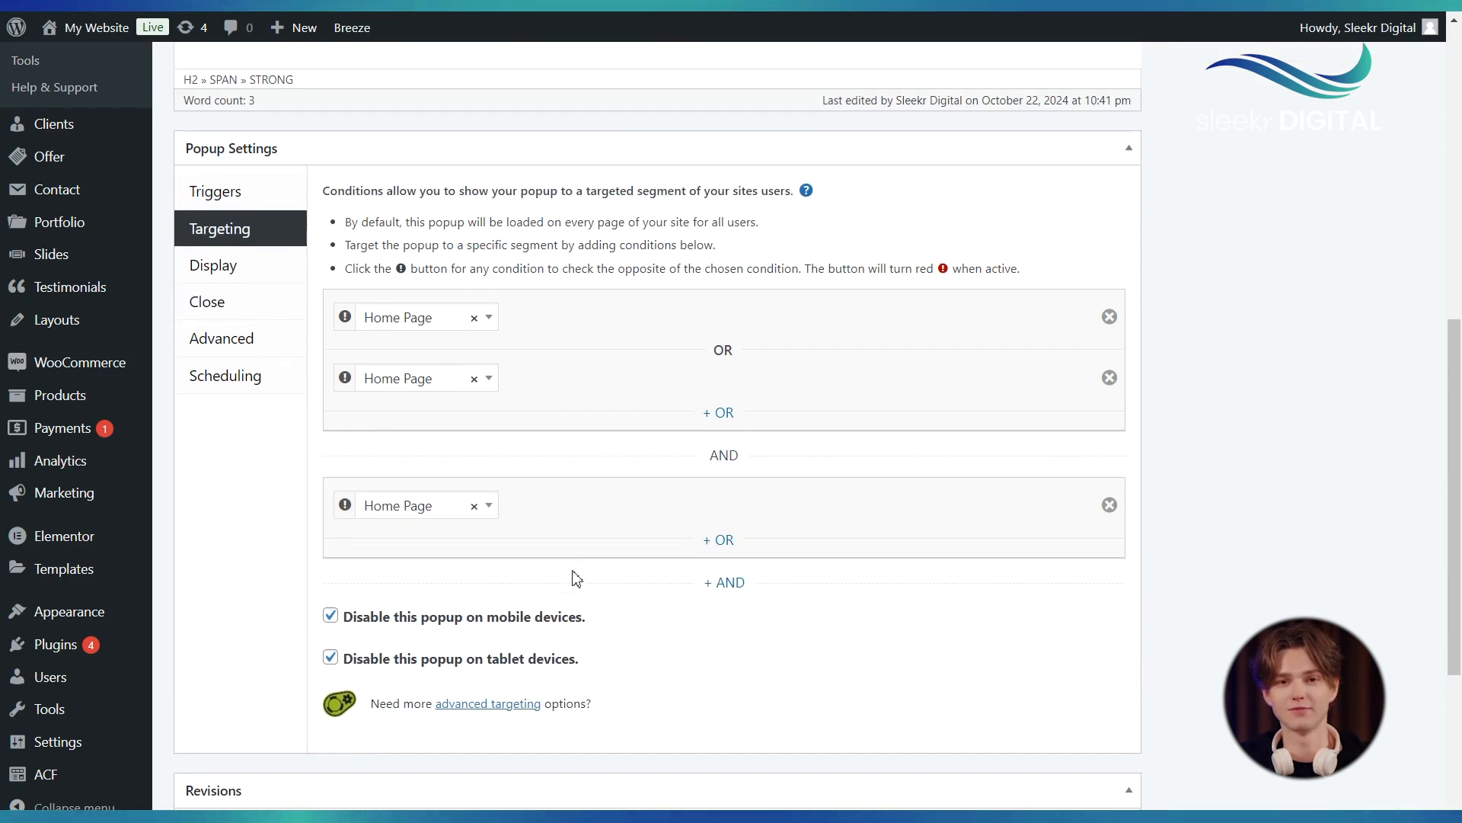
{"action": "scroll", "coordinate": [648, 352], "scroll_direction": "down", "scroll_amount": 1}
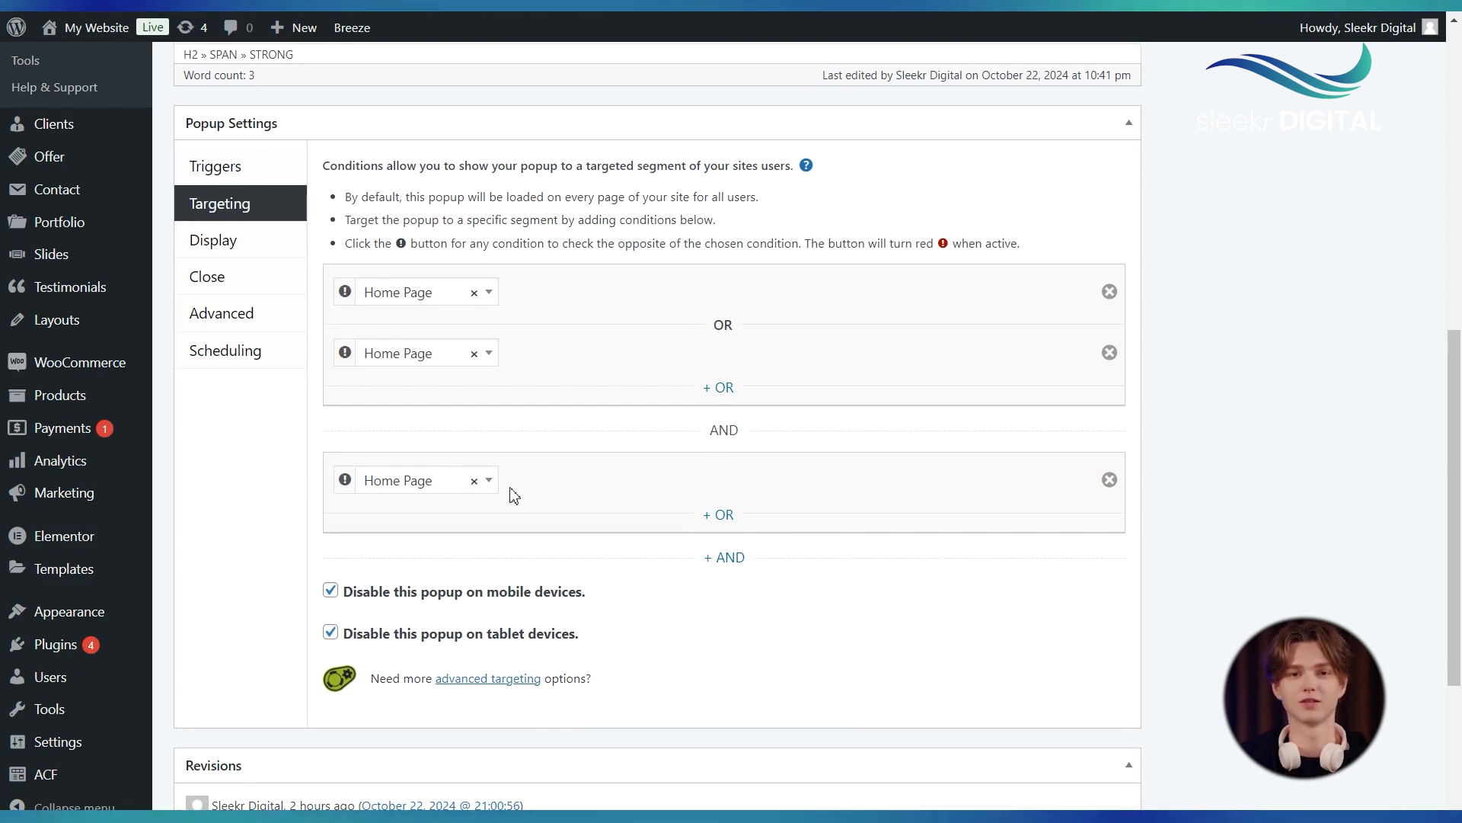
{"action": "scroll", "coordinate": [514, 495], "scroll_direction": "down", "scroll_amount": 1}
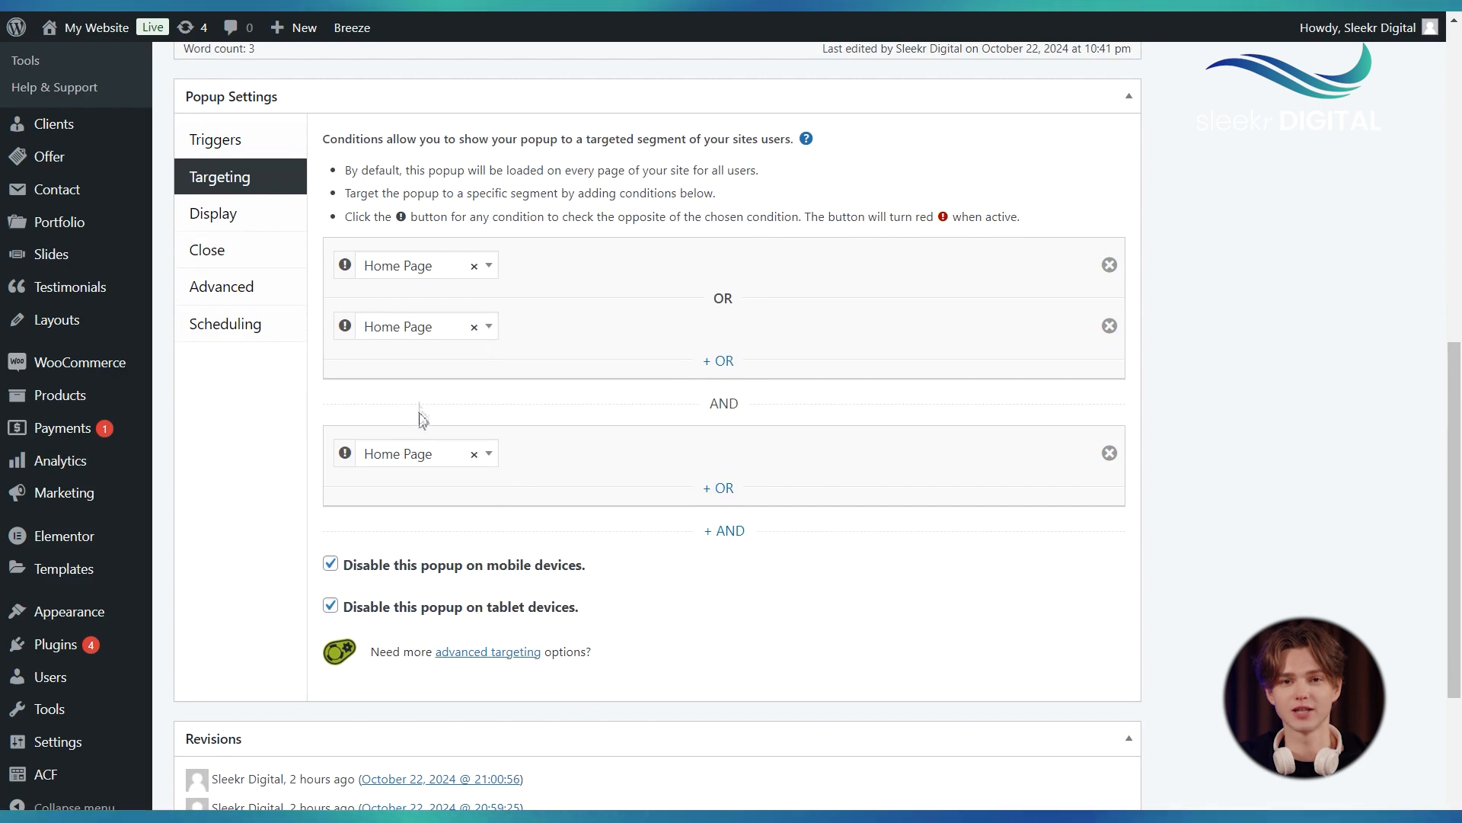
{"action": "left_click", "coordinate": [434, 463]}
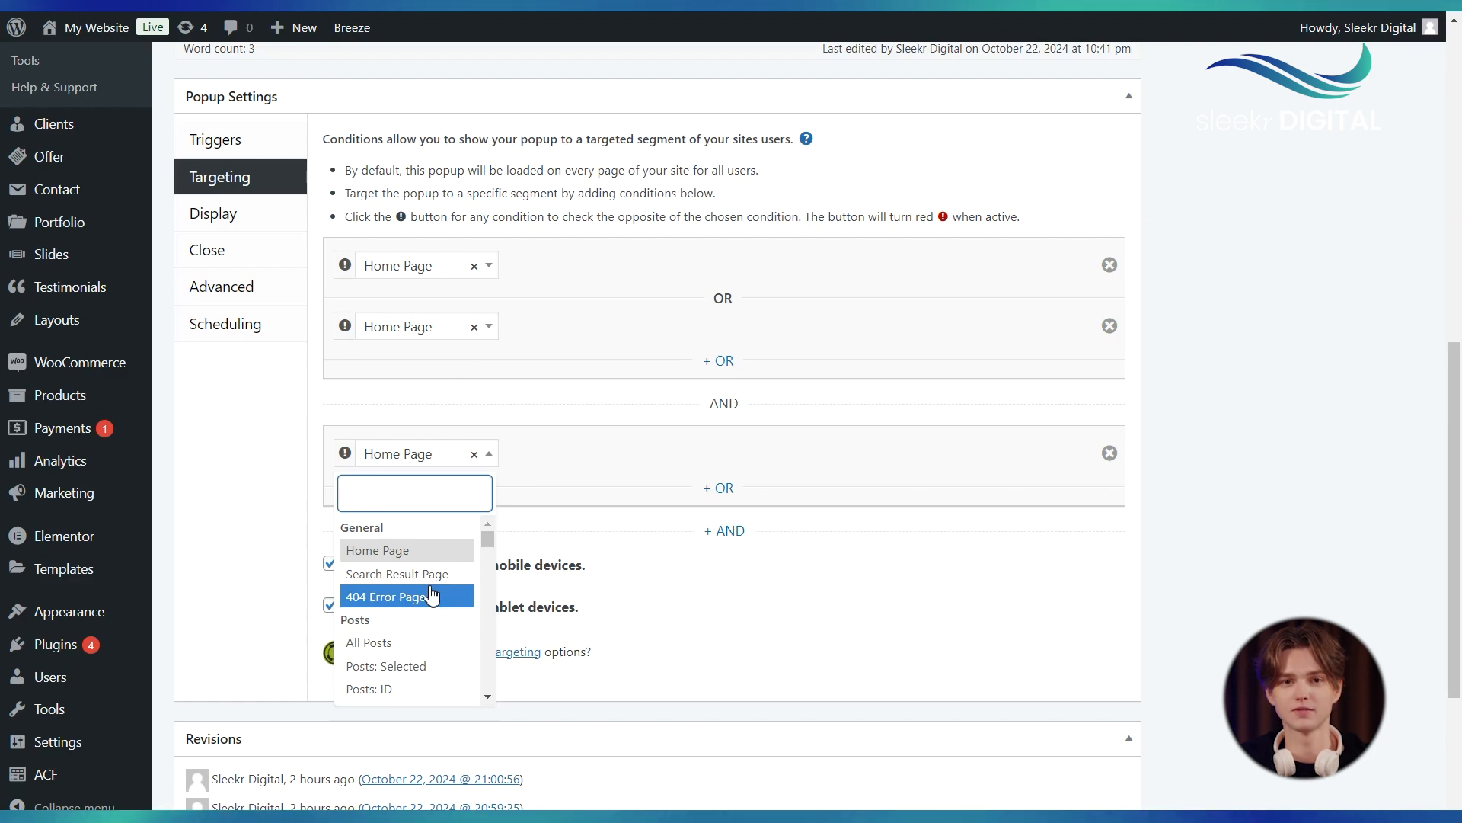
{"action": "scroll", "coordinate": [423, 621], "scroll_direction": "down", "scroll_amount": 1}
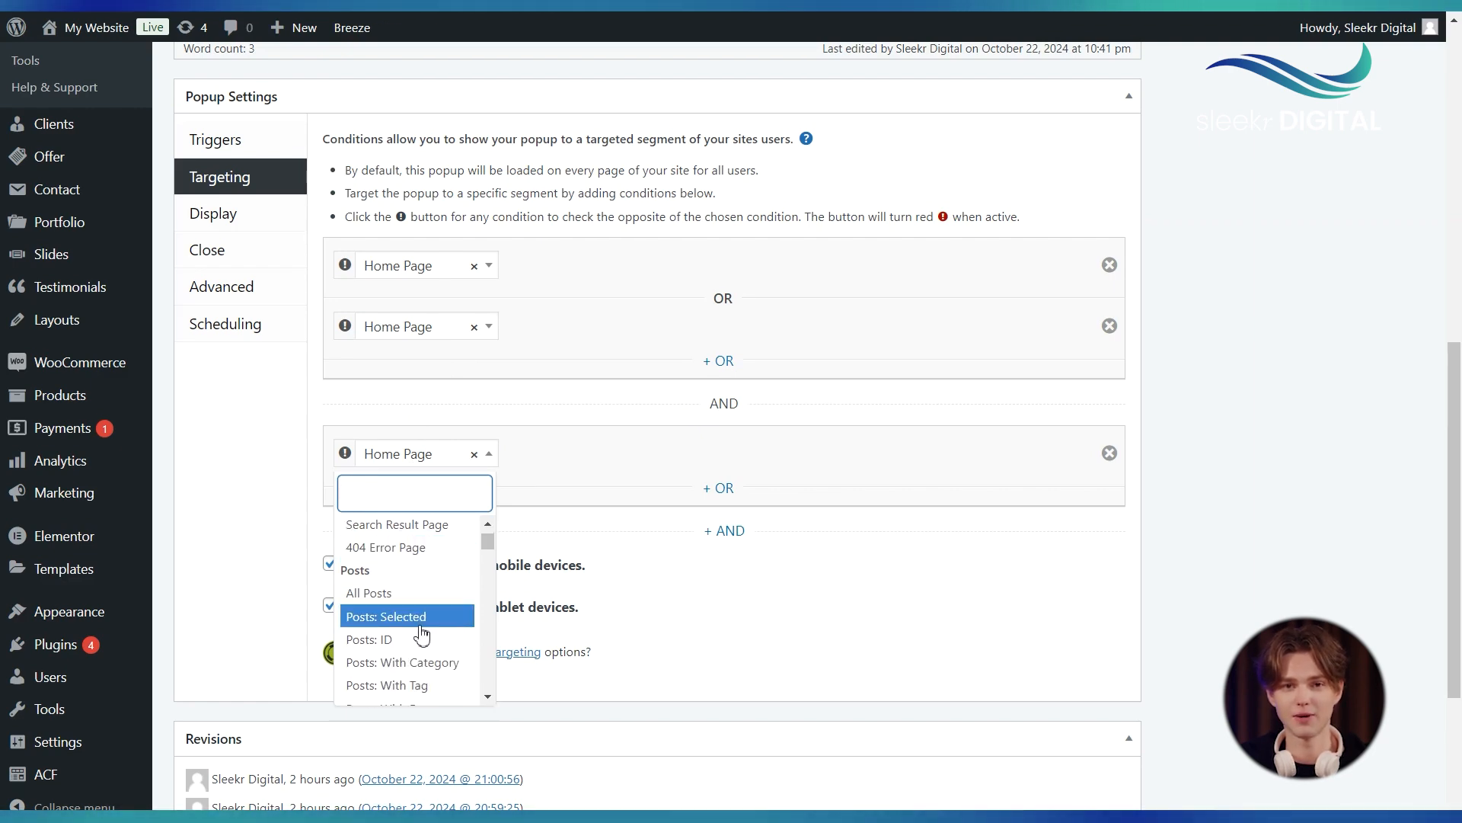
{"action": "left_click", "coordinate": [426, 615]}
{"action": "scroll", "coordinate": [588, 561], "scroll_direction": "down", "scroll_amount": 1}
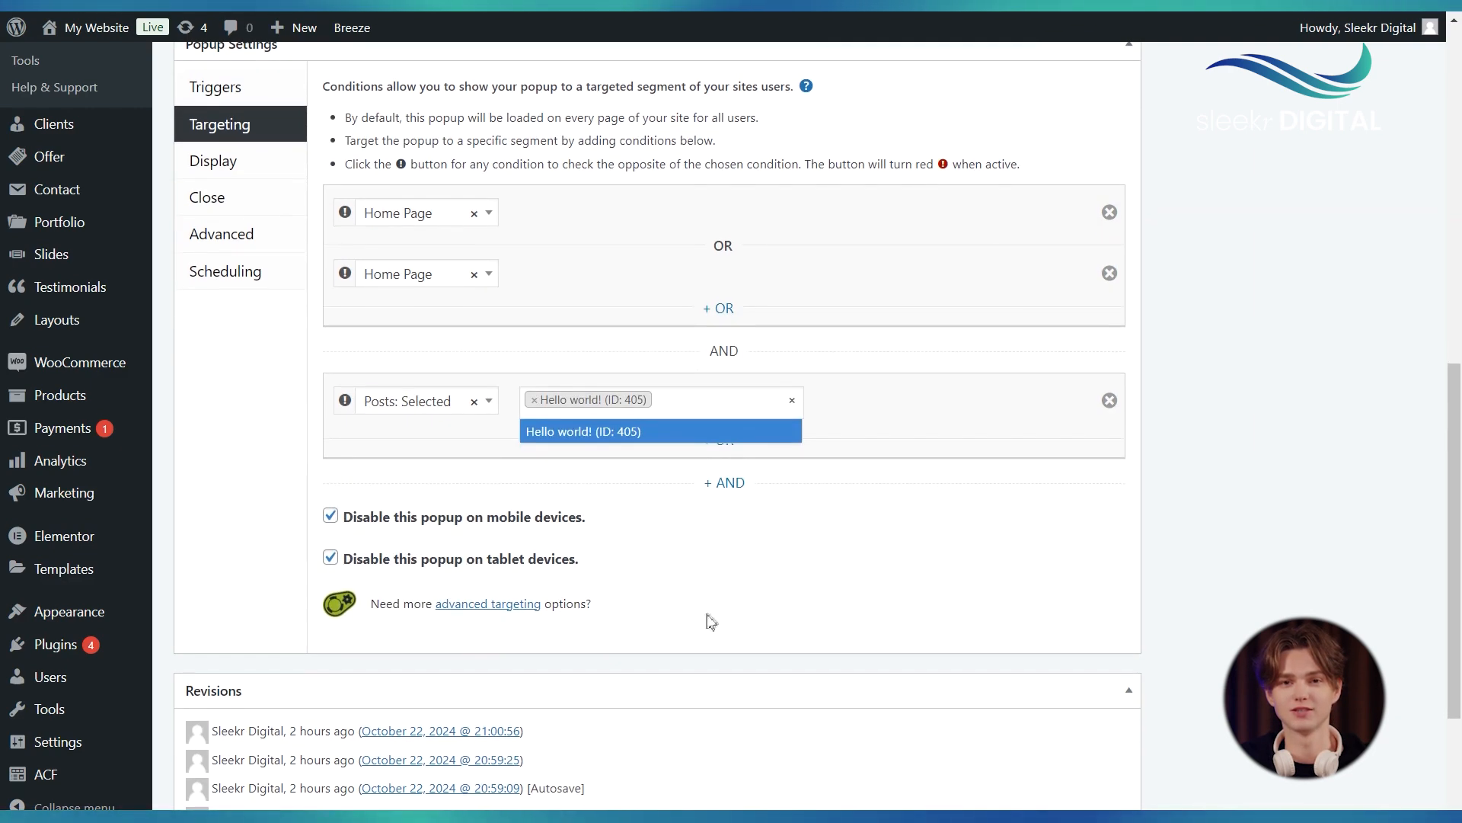
{"action": "left_click", "coordinate": [712, 618]}
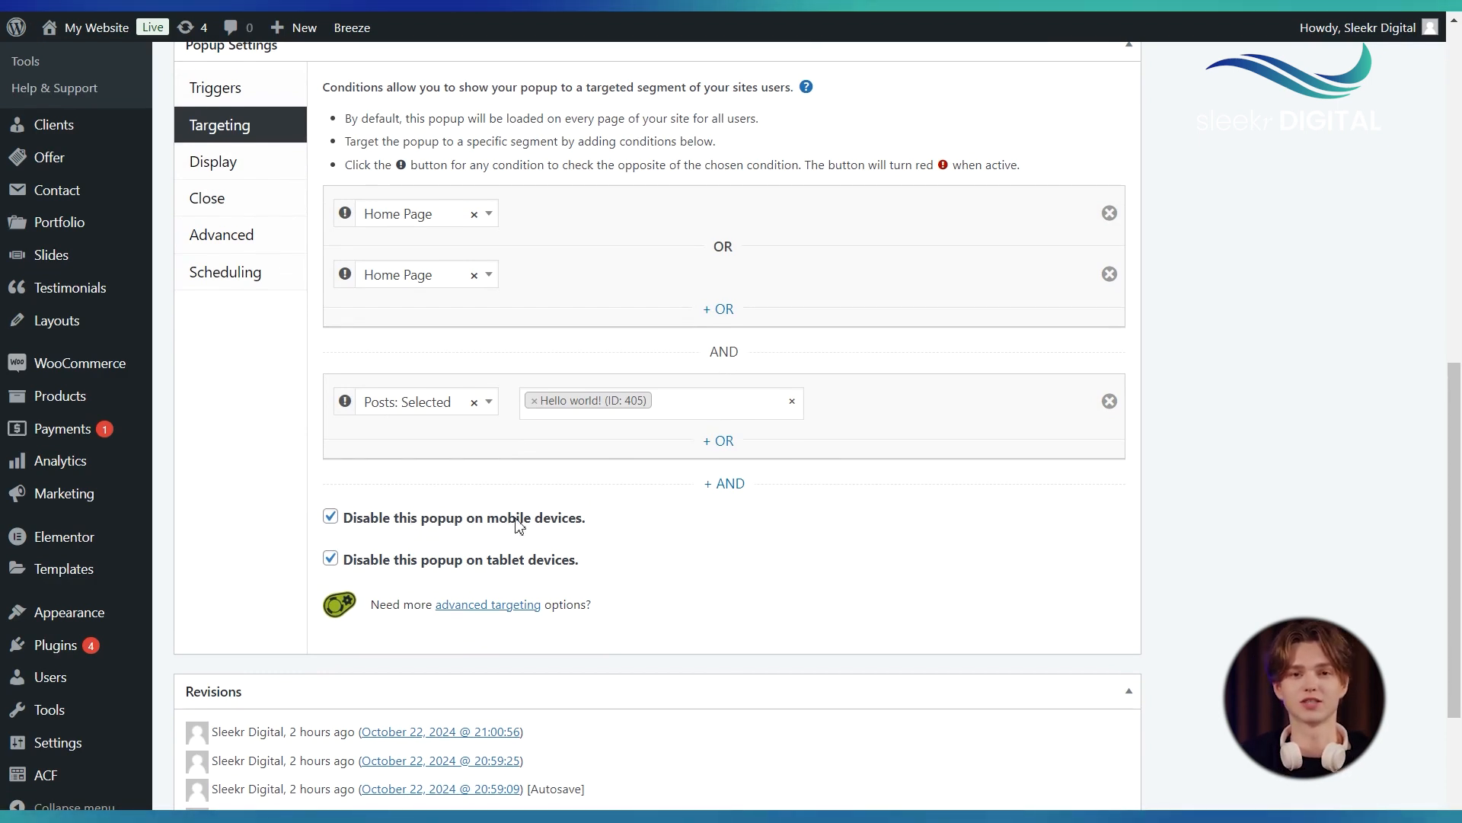
{"action": "scroll", "coordinate": [518, 525], "scroll_direction": "up", "scroll_amount": 1}
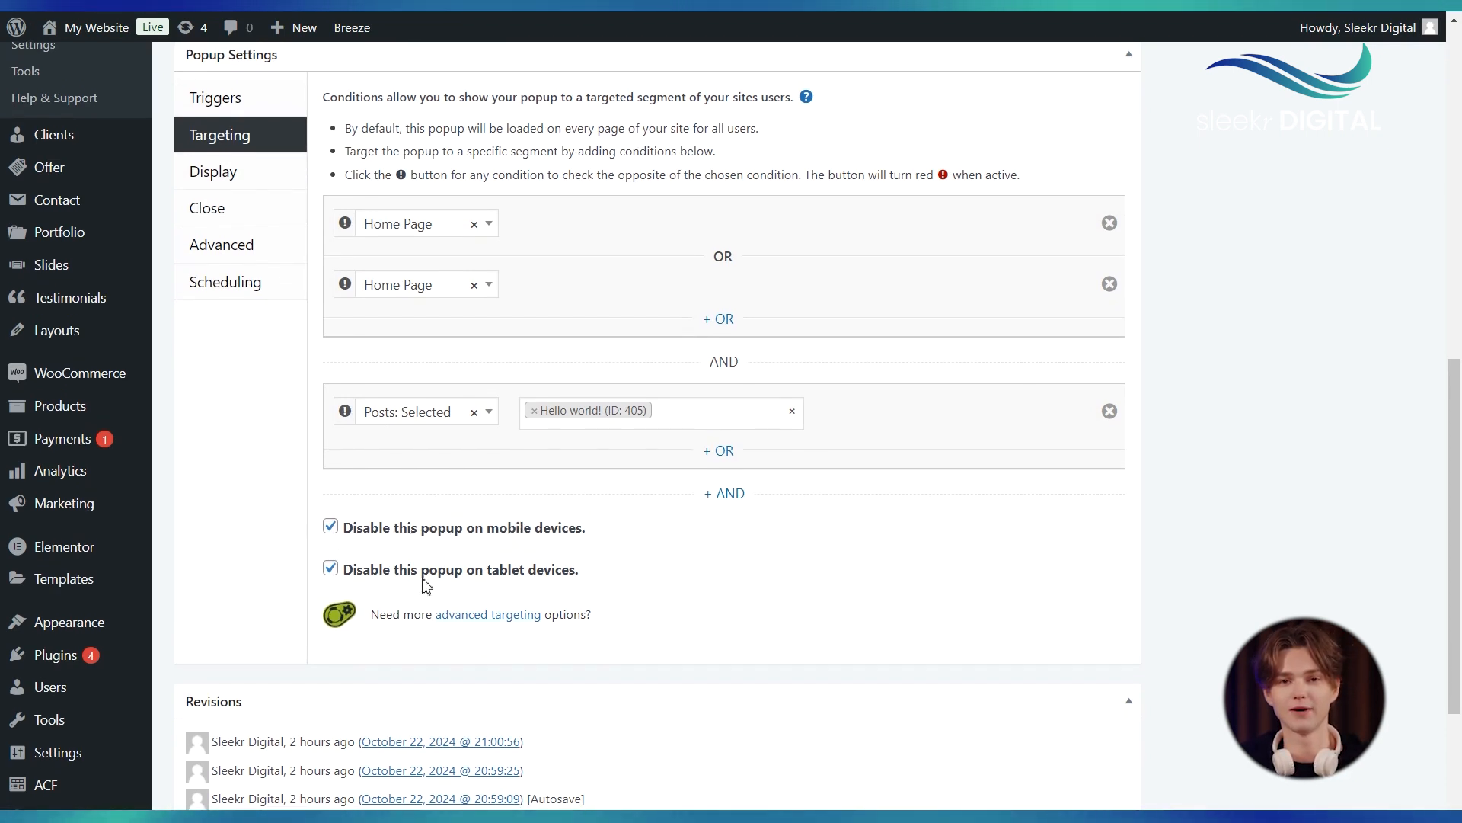
{"action": "scroll", "coordinate": [419, 581], "scroll_direction": "up", "scroll_amount": 2}
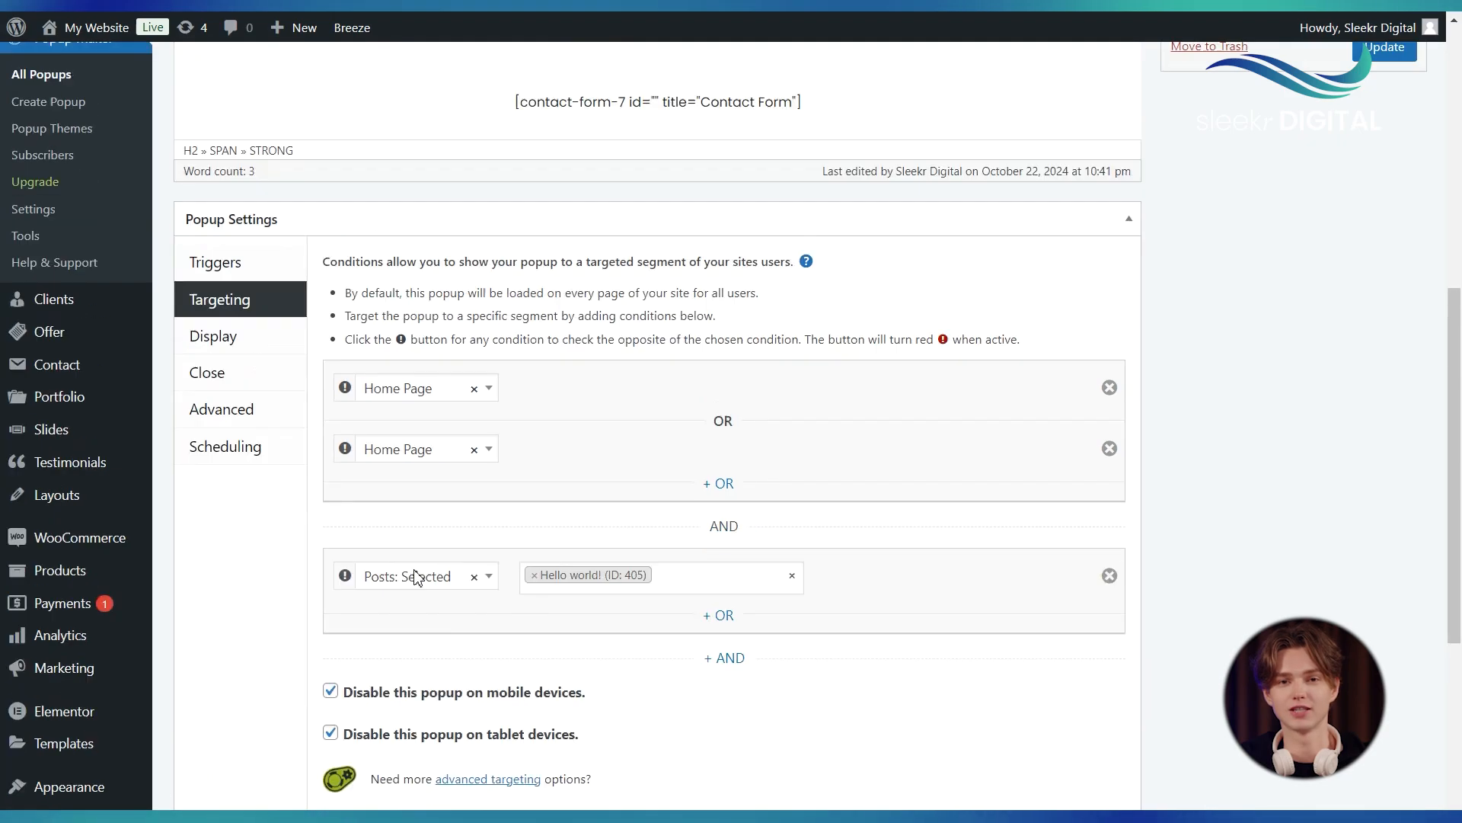
{"action": "scroll", "coordinate": [417, 577], "scroll_direction": "up", "scroll_amount": 5}
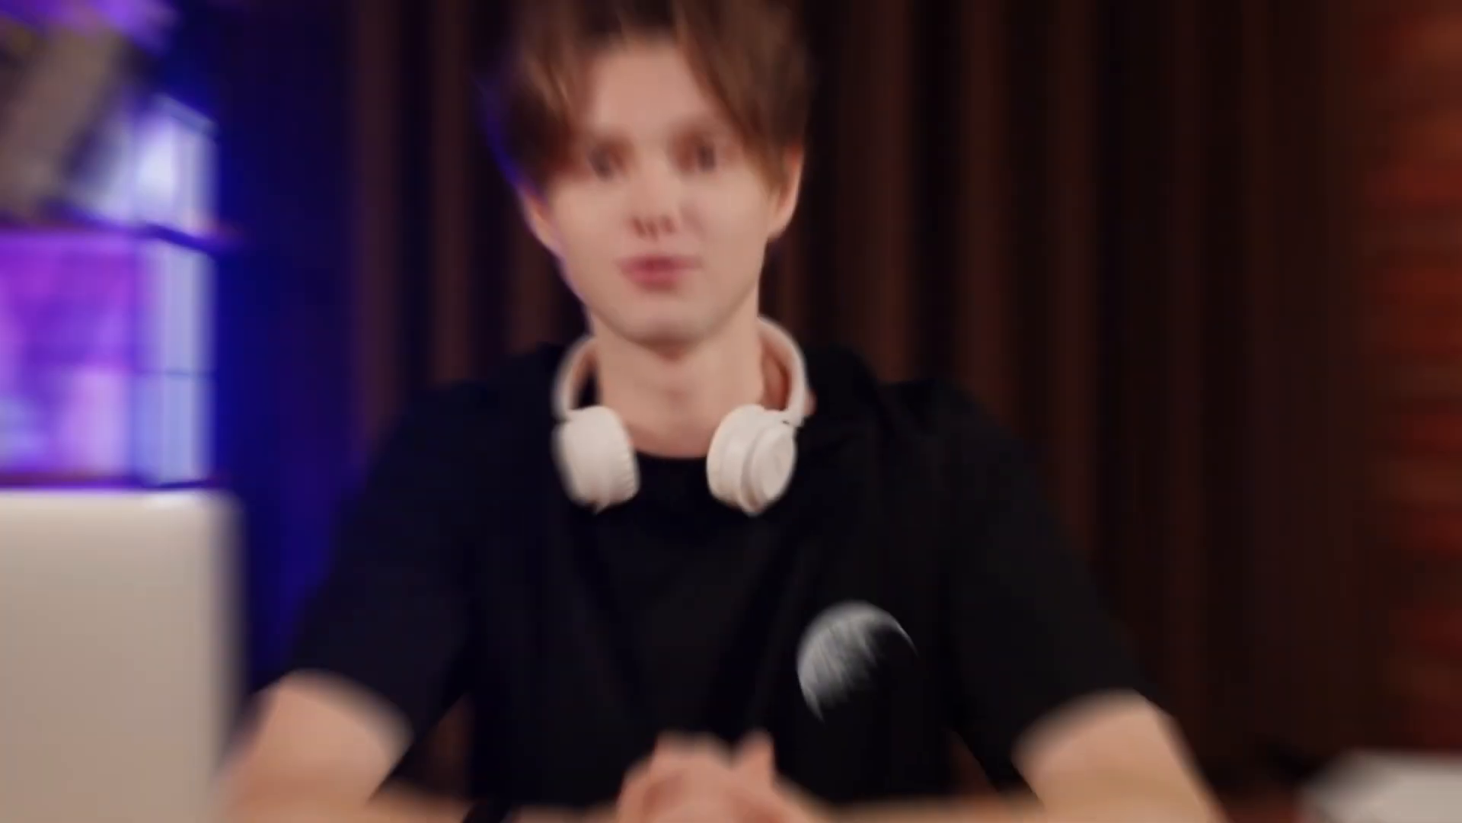